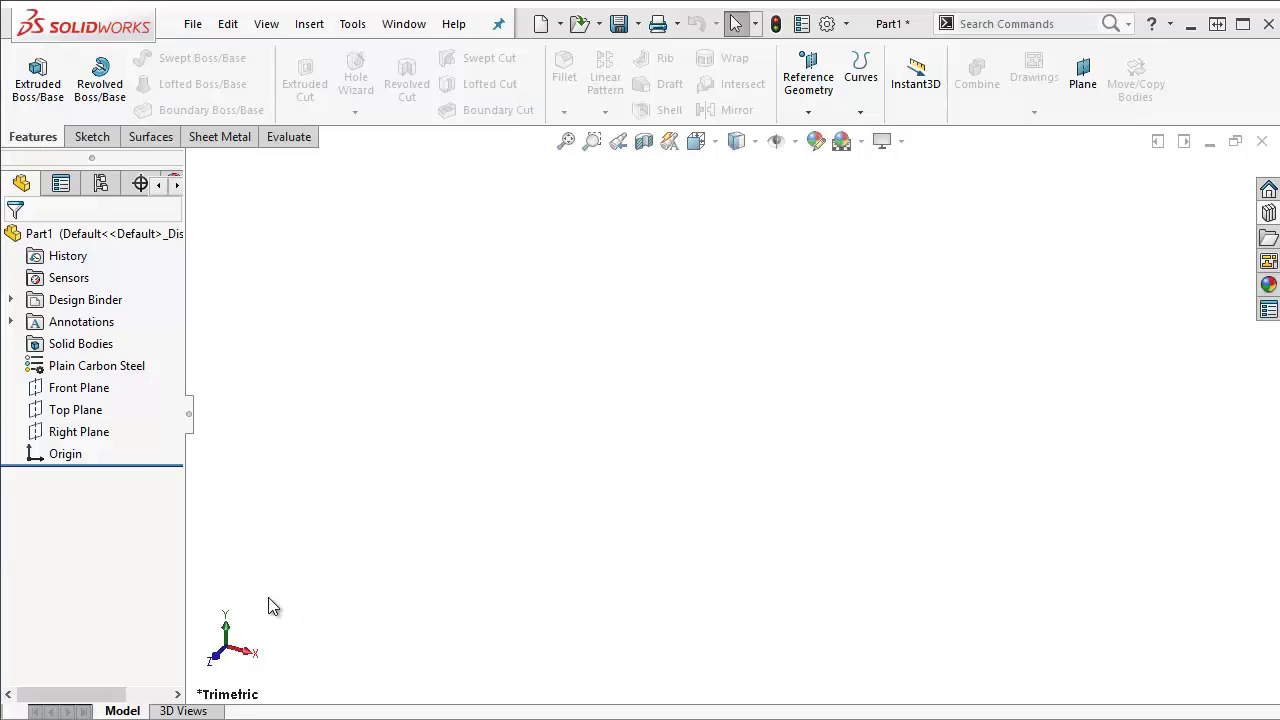
# - Start a new sketch on the Top Plane
pyautogui.click(72, 410)
pyautogui.click(94, 374)
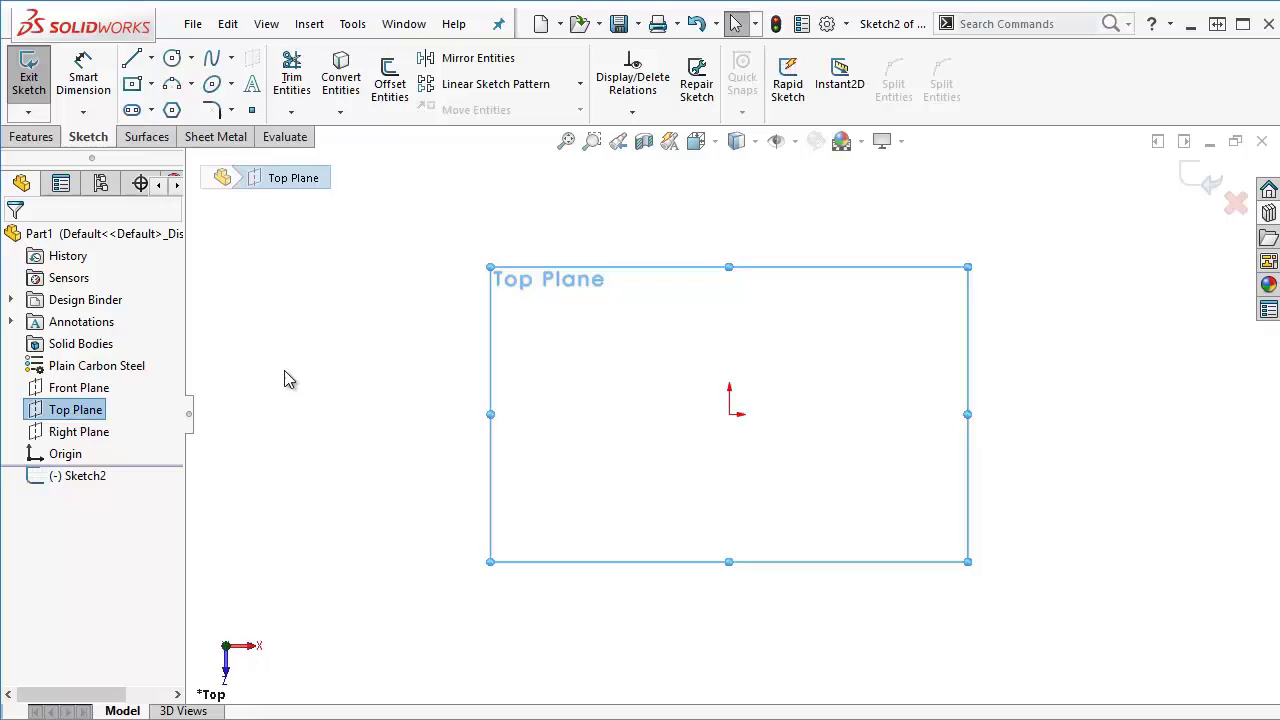
pyautogui.click(288, 345)
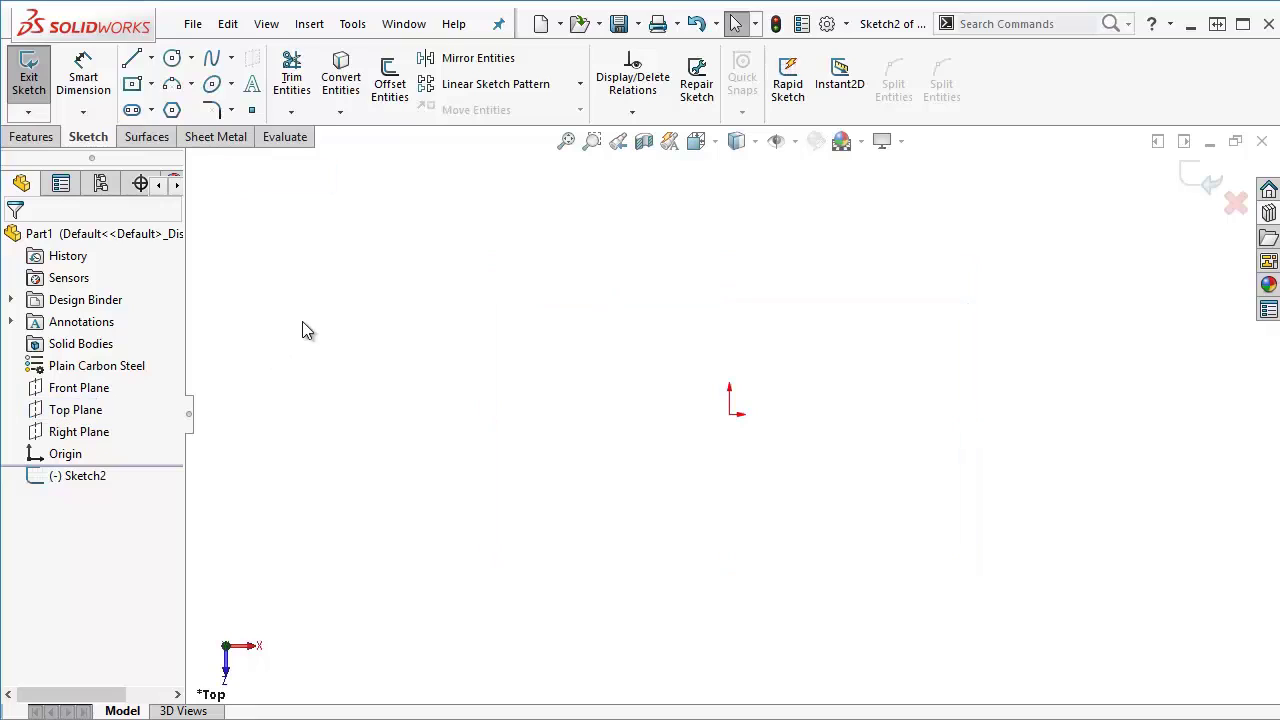
# - Draw two corner rectangles side by side below the origin for the stations
pyautogui.click(130, 85)
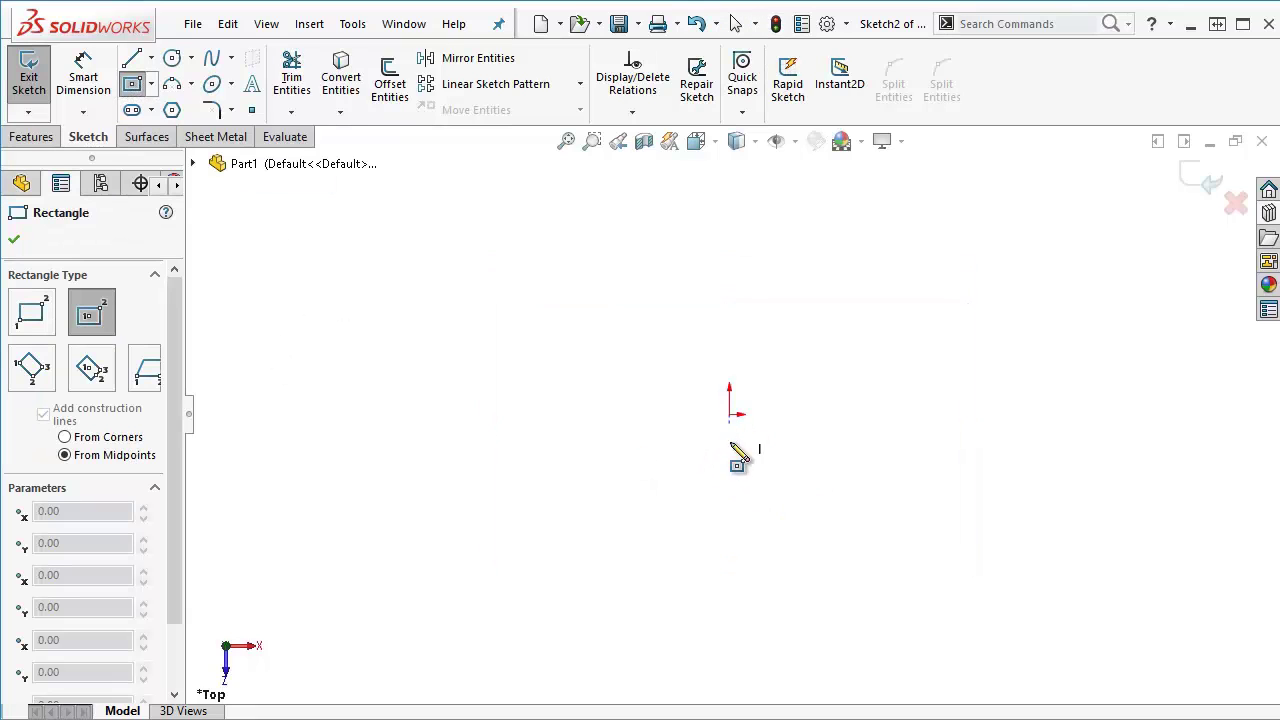
pyautogui.click(32, 313)
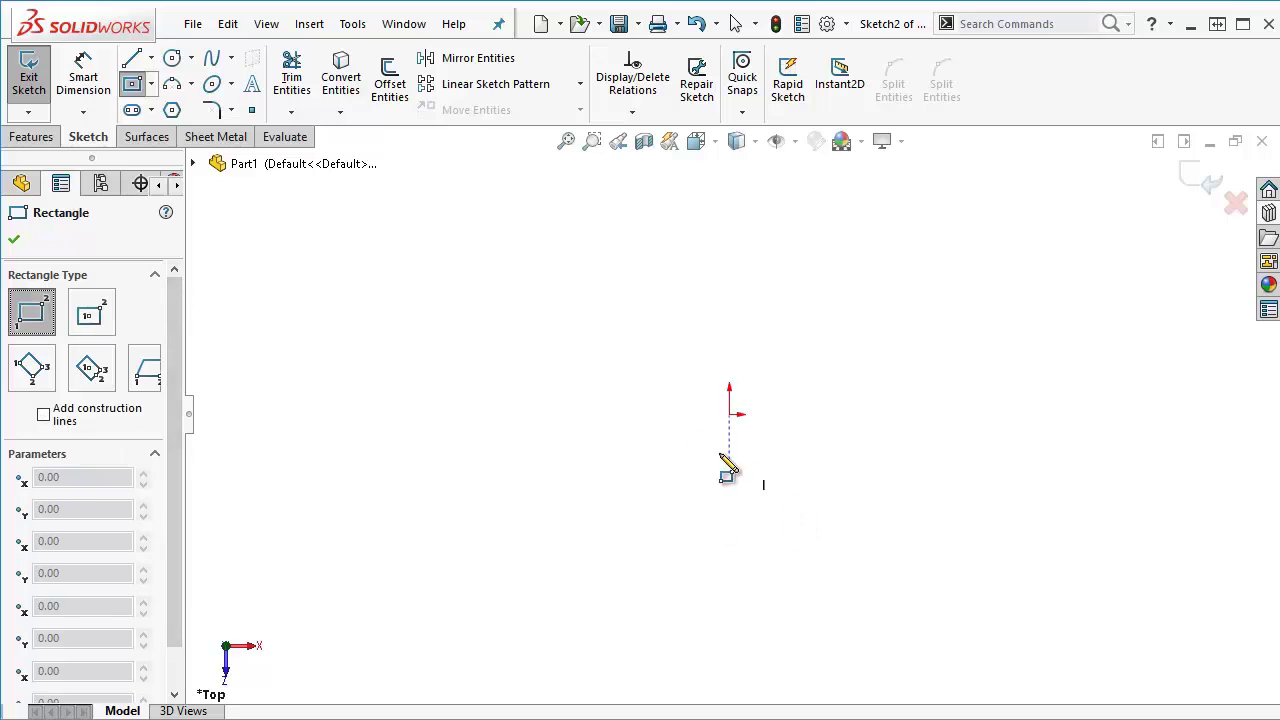
pyautogui.moveTo(633, 423)
pyautogui.mouseDown()
pyautogui.moveTo(785, 505)
pyautogui.moveTo(905, 615)
pyautogui.moveTo(895, 623)
pyautogui.mouseUp()
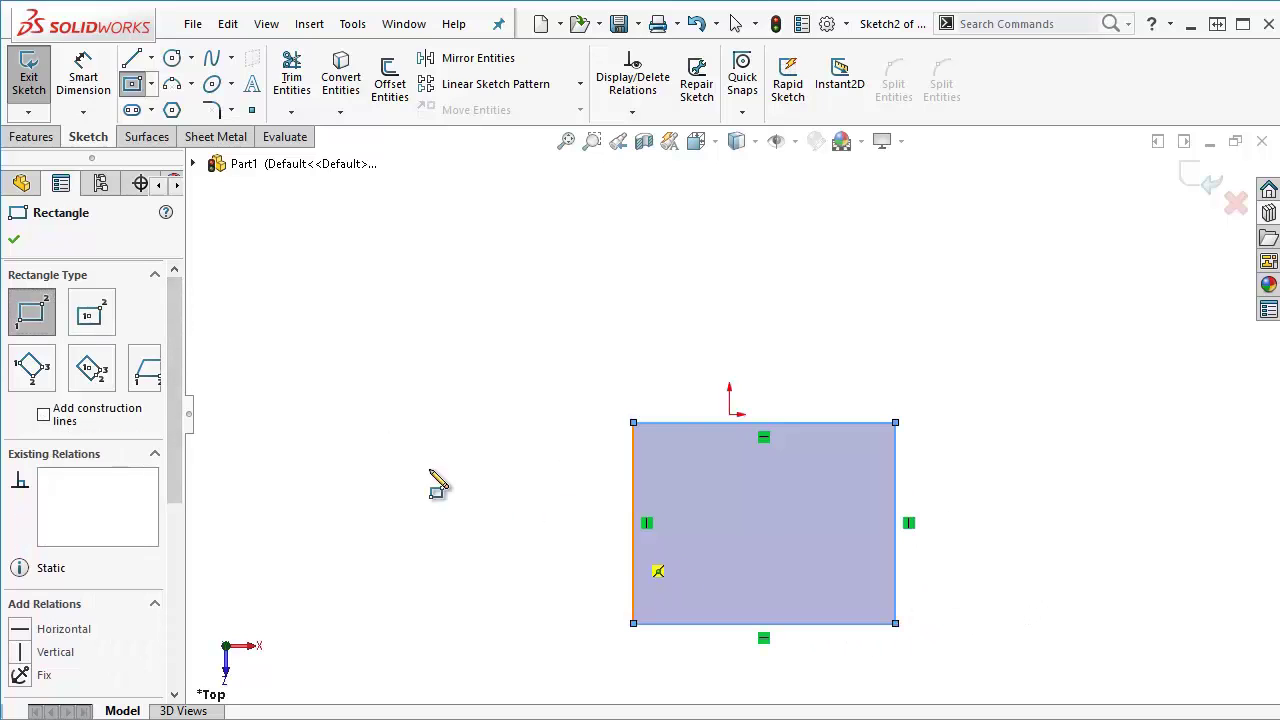
pyautogui.moveTo(336, 423)
pyautogui.mouseDown()
pyautogui.moveTo(555, 562)
pyautogui.moveTo(587, 623)
pyautogui.mouseUp()
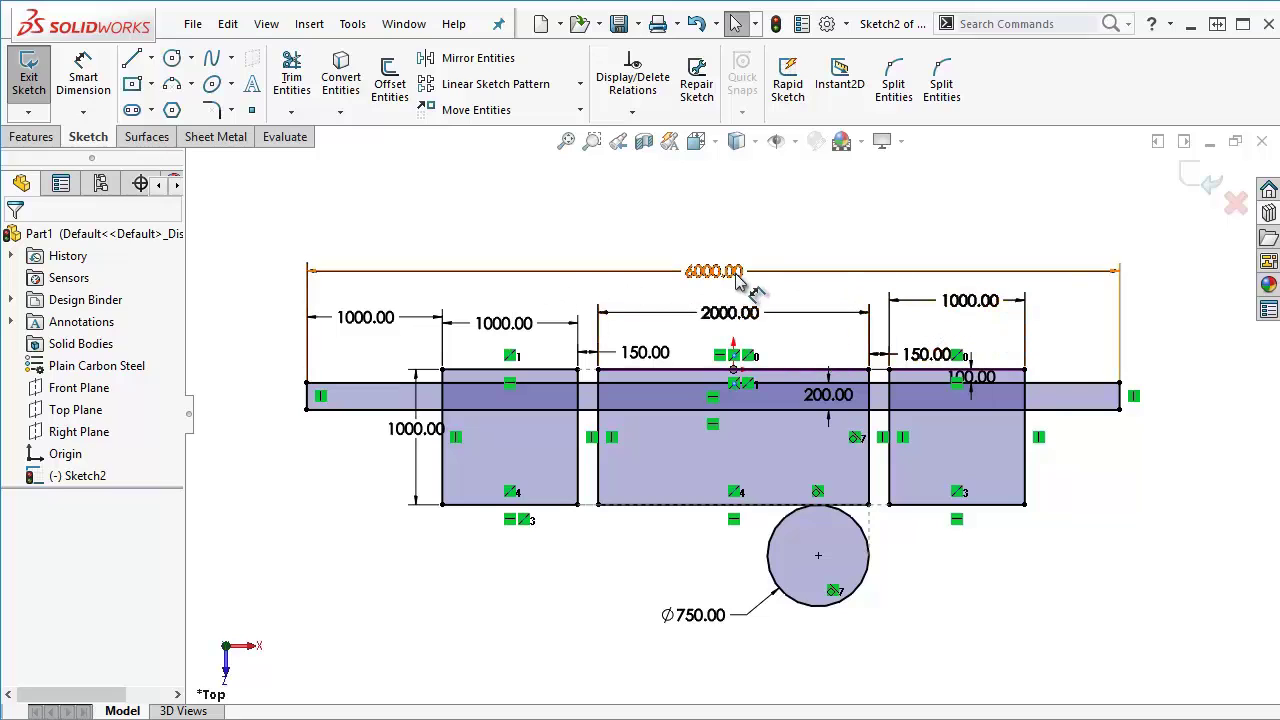
# - Raise the 6000.00 overall dimension and change the right station width to 2000
pyautogui.moveTo(738, 283); pyautogui.dragTo(712, 246)
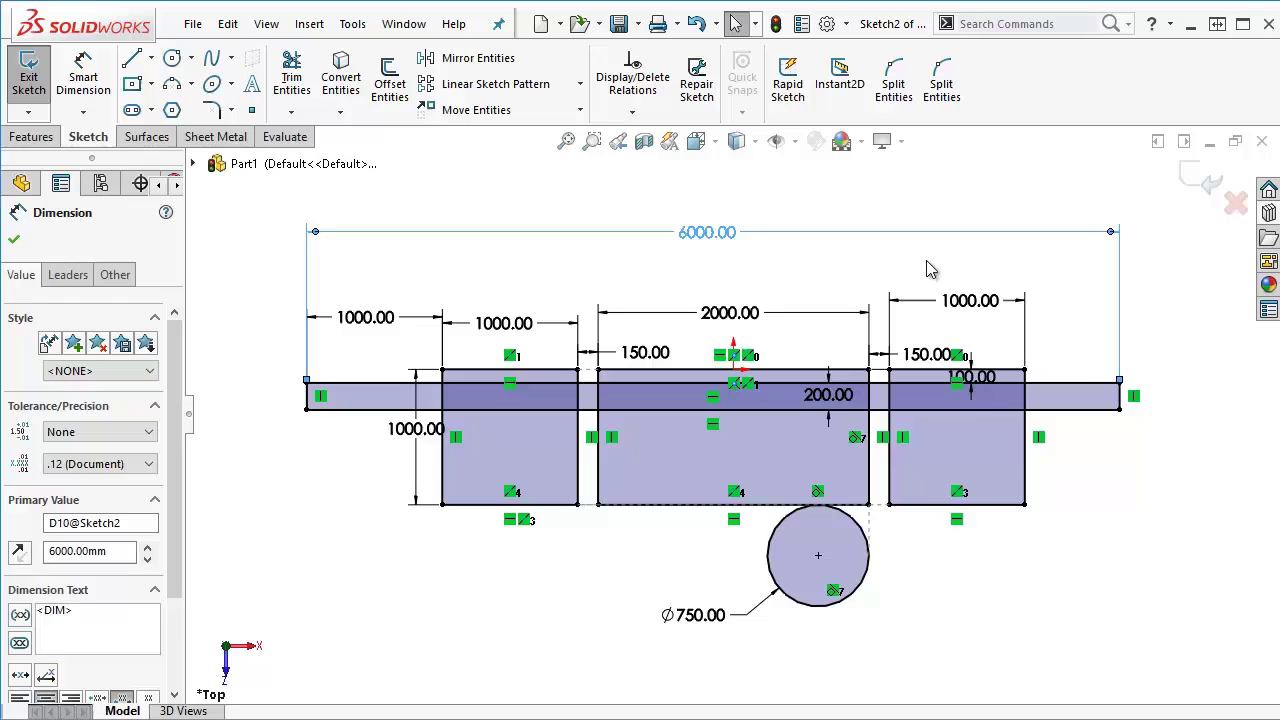
pyautogui.click(1040, 270)
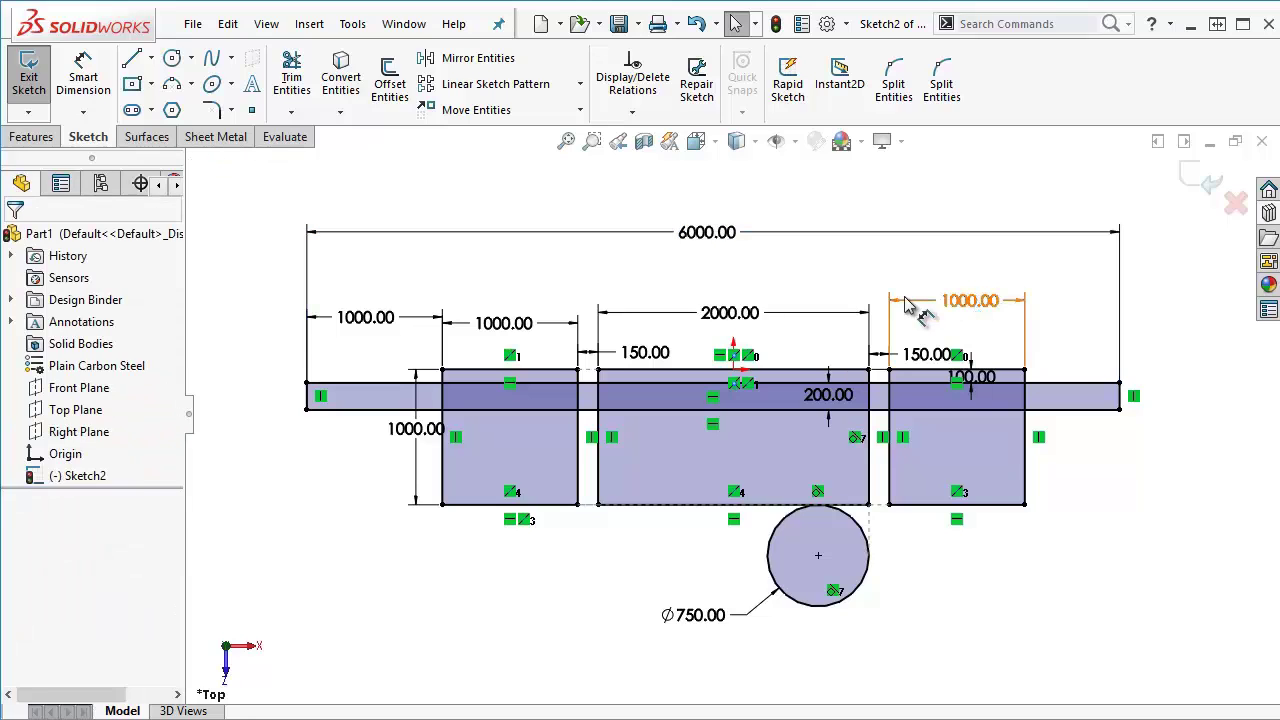
pyautogui.doubleClick(968, 302)
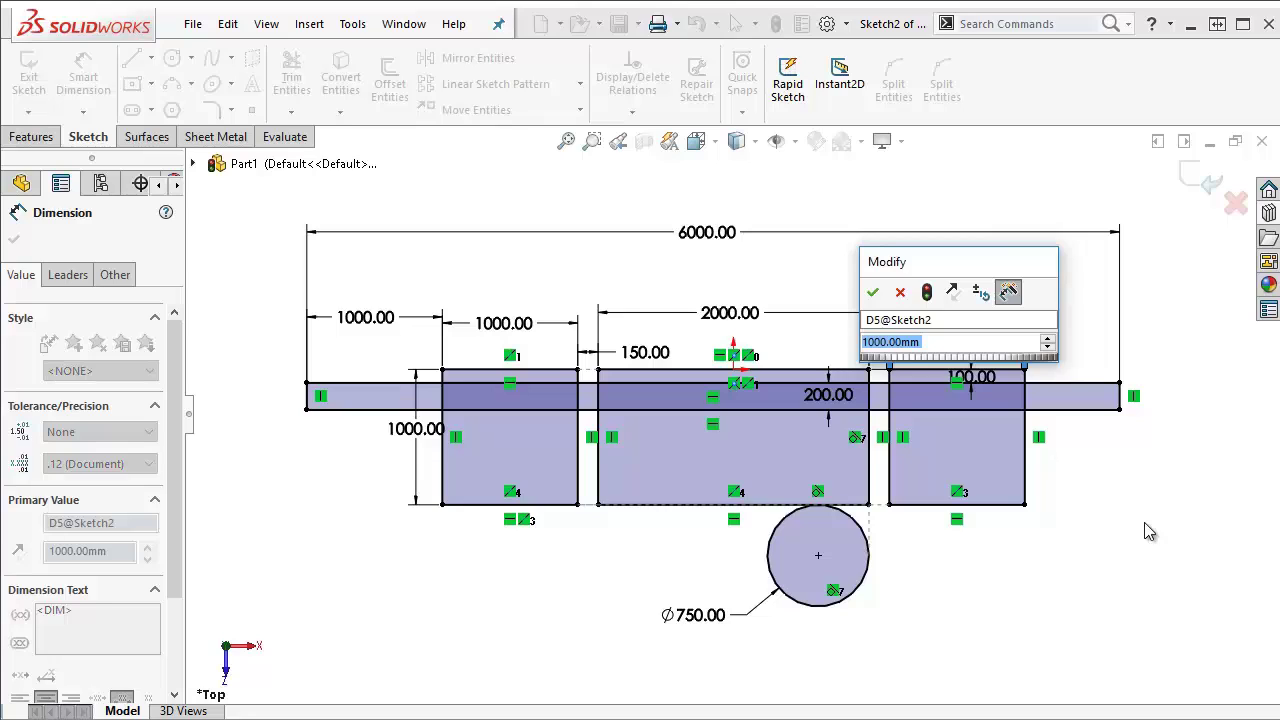
pyautogui.write('2000')
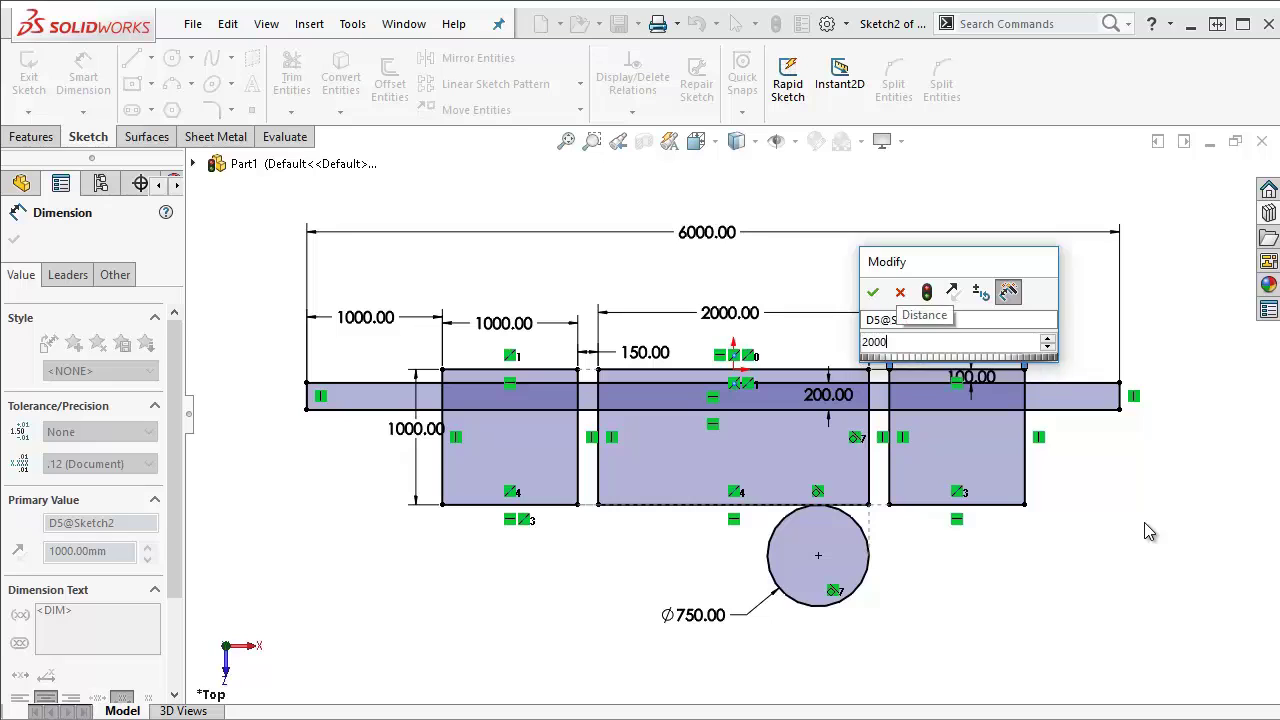
pyautogui.press('Return')
pyautogui.click(1129, 606)
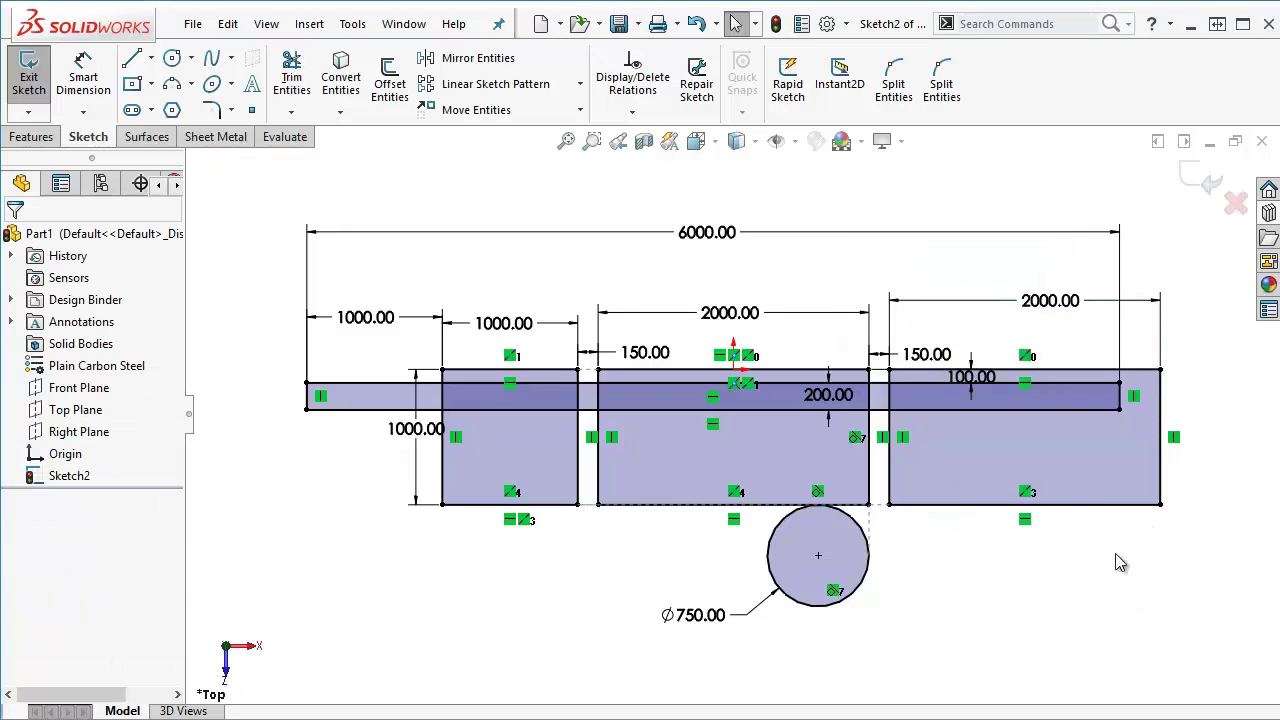
# - Set the right station width back to 1000 and fit the sketch in view
pyautogui.scroll(-5, 1074, 397)
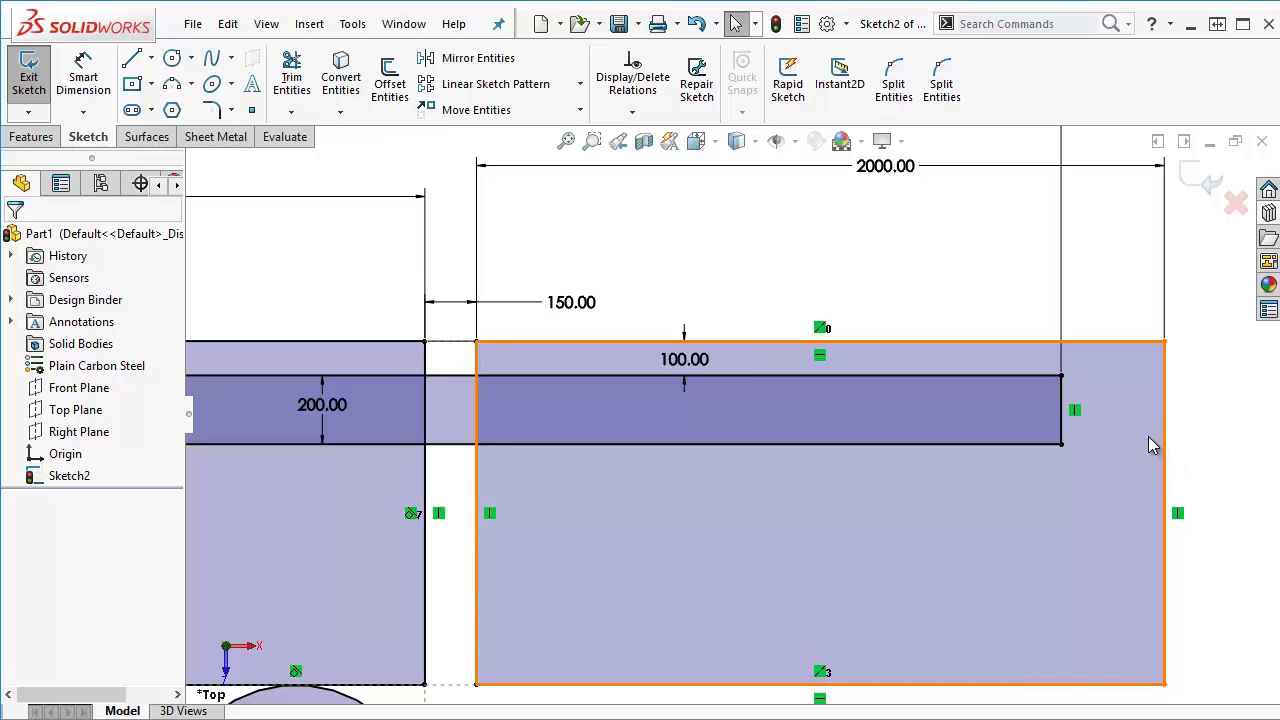
pyautogui.scroll(4, 1148, 436)
pyautogui.scroll(2, 732, 416)
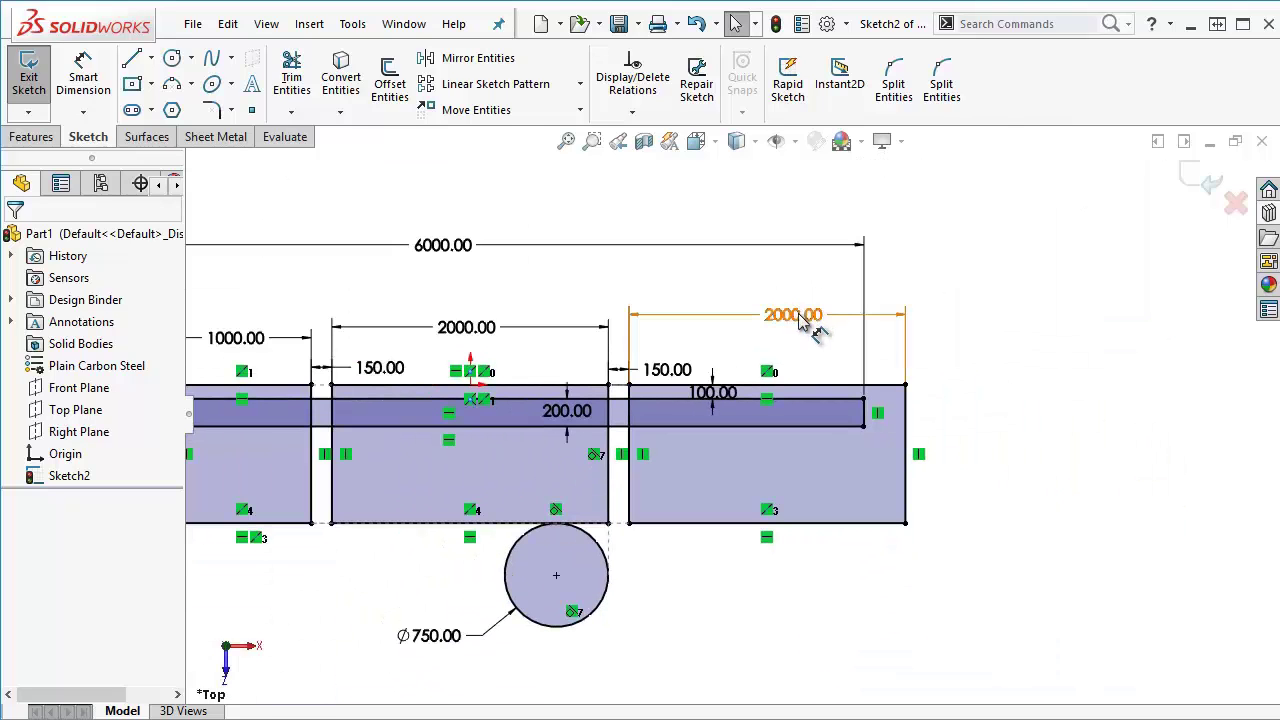
pyautogui.doubleClick(800, 316)
pyautogui.write('1000')
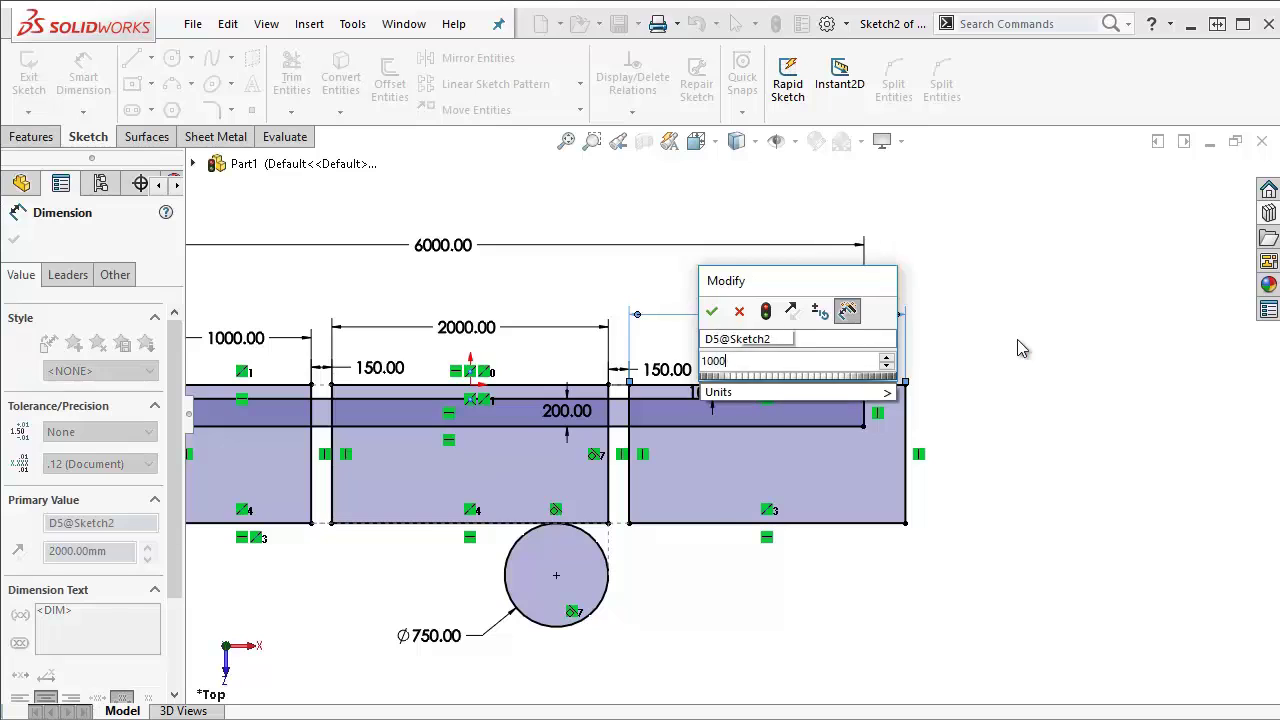
pyautogui.press('Return')
pyautogui.press('f')
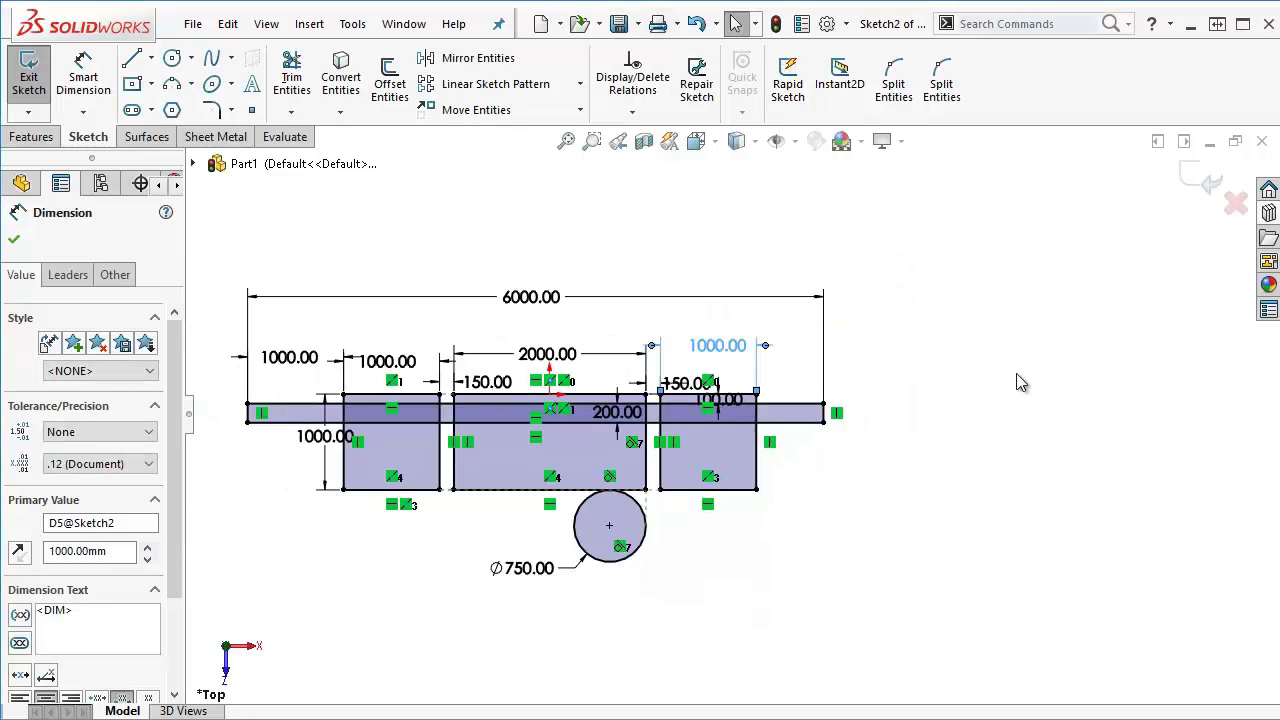
pyautogui.press('Escape')
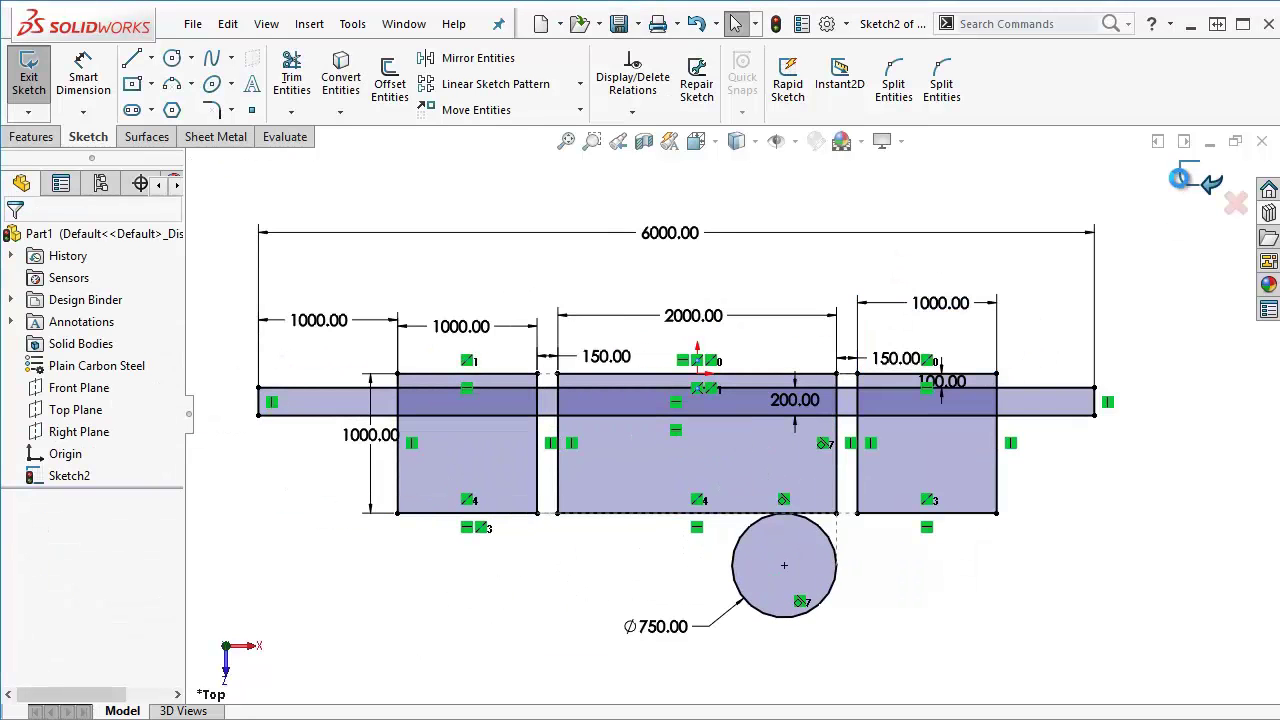
# - Exit the layout sketch and orbit to view it in 3D
pyautogui.click(1203, 180)
pyautogui.click(755, 333)
pyautogui.moveTo(608, 457)
pyautogui.mouseDown(button='middle')
pyautogui.moveTo(594, 563)
pyautogui.moveTo(575, 437)
pyautogui.mouseUp(button='middle')
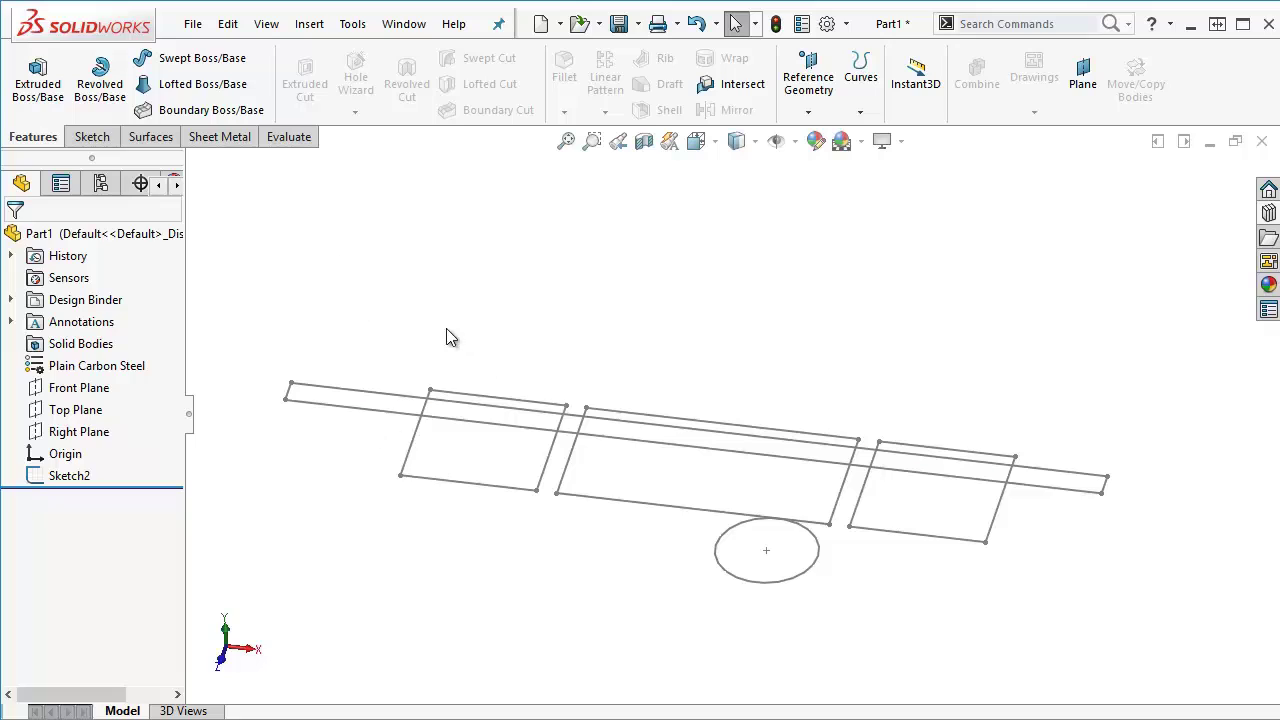
# - Create Plane1 offset 36 (914.40 mm) from the Top Plane
pyautogui.click(752, 586)
pyautogui.click(1068, 674)
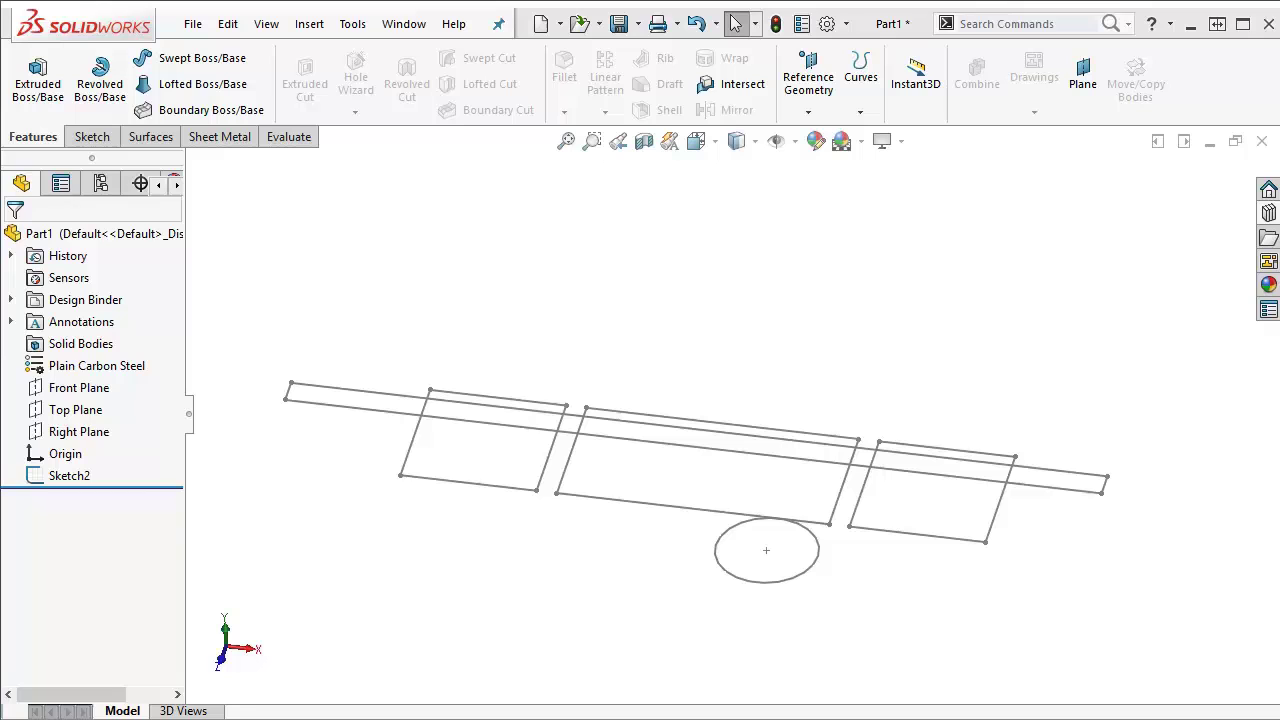
pyautogui.click(78, 411)
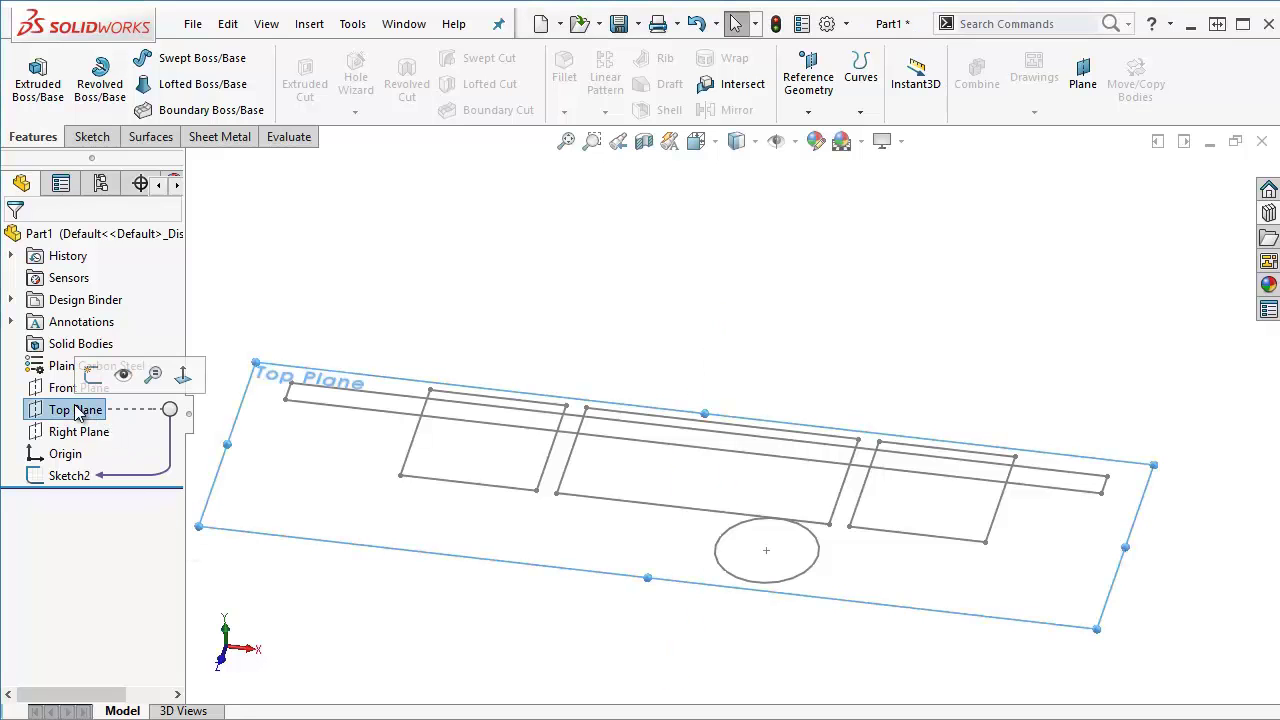
pyautogui.keyDown('ctrl'); pyautogui.moveTo(305, 536); pyautogui.dragTo(332, 437); pyautogui.keyUp('ctrl')
pyautogui.doubleClick(118, 488)
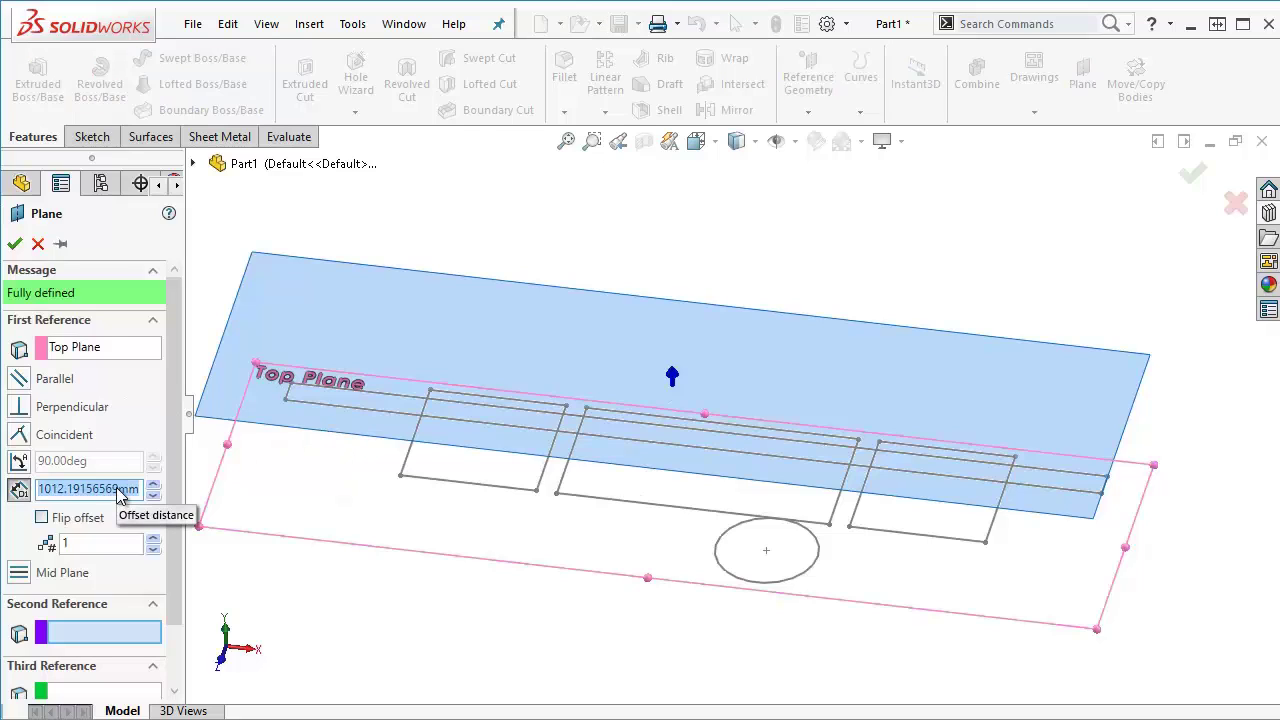
pyautogui.write('36')
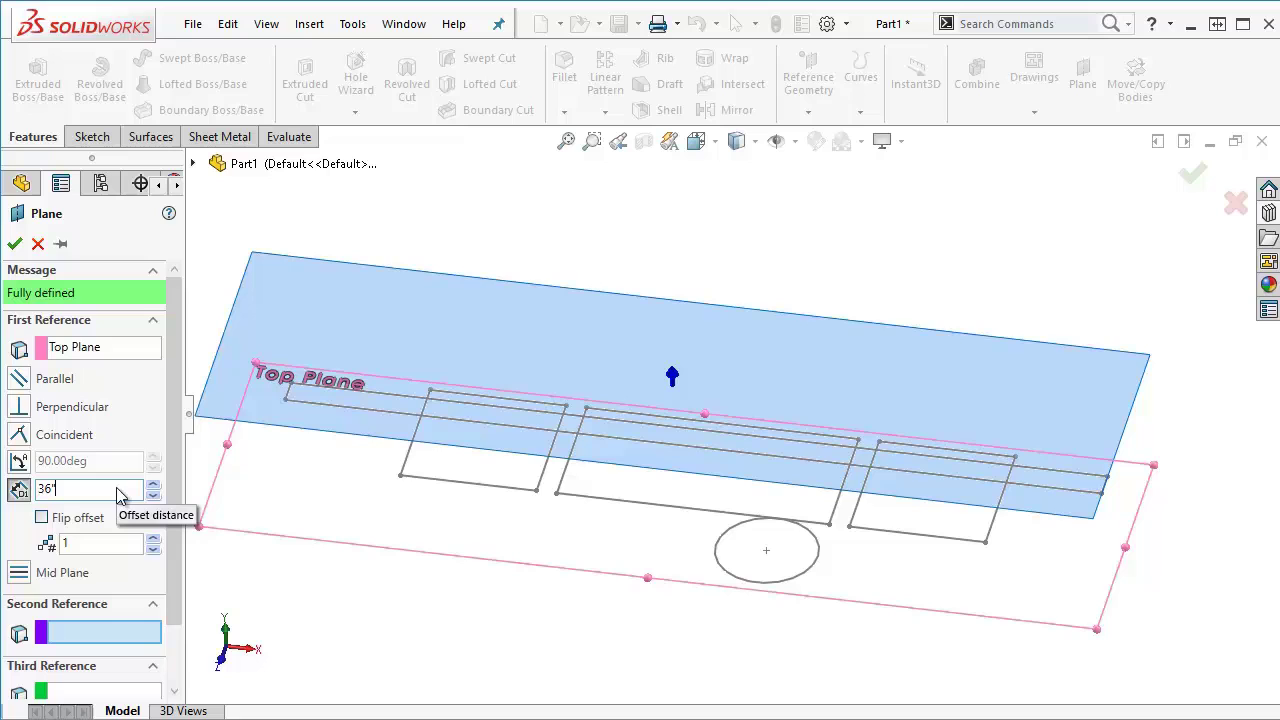
pyautogui.press('Return')
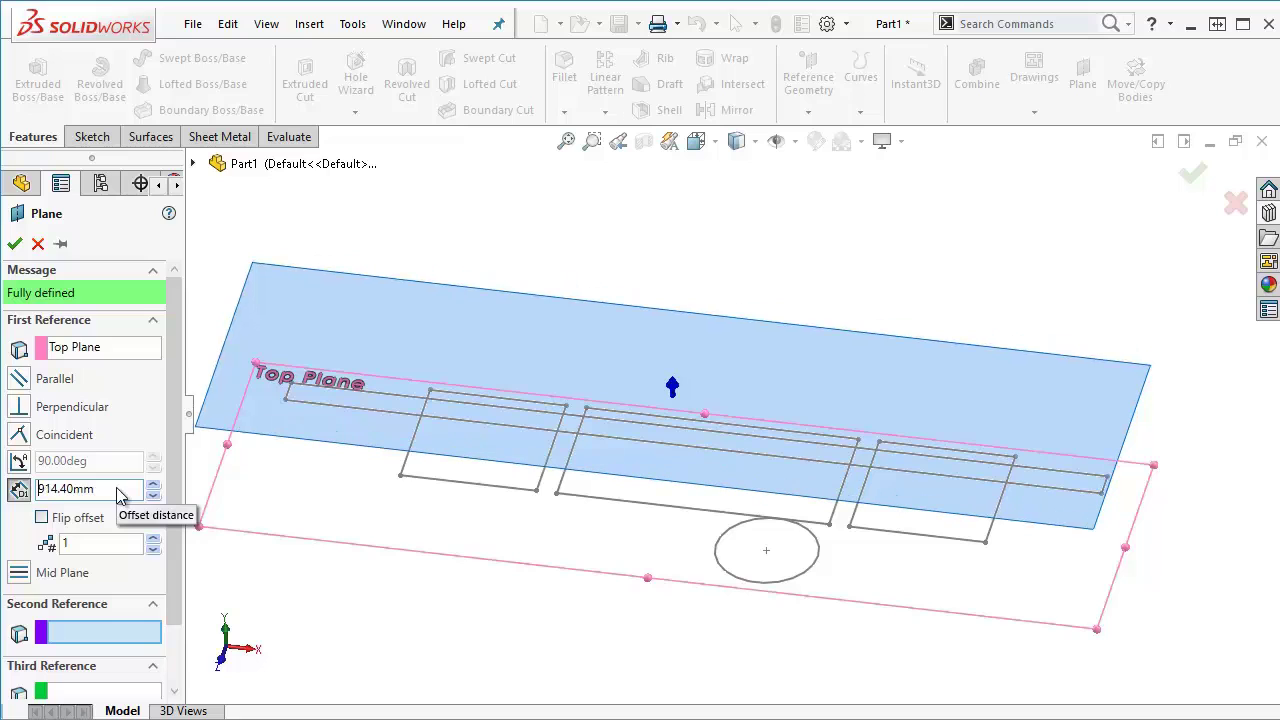
pyautogui.click(14, 246)
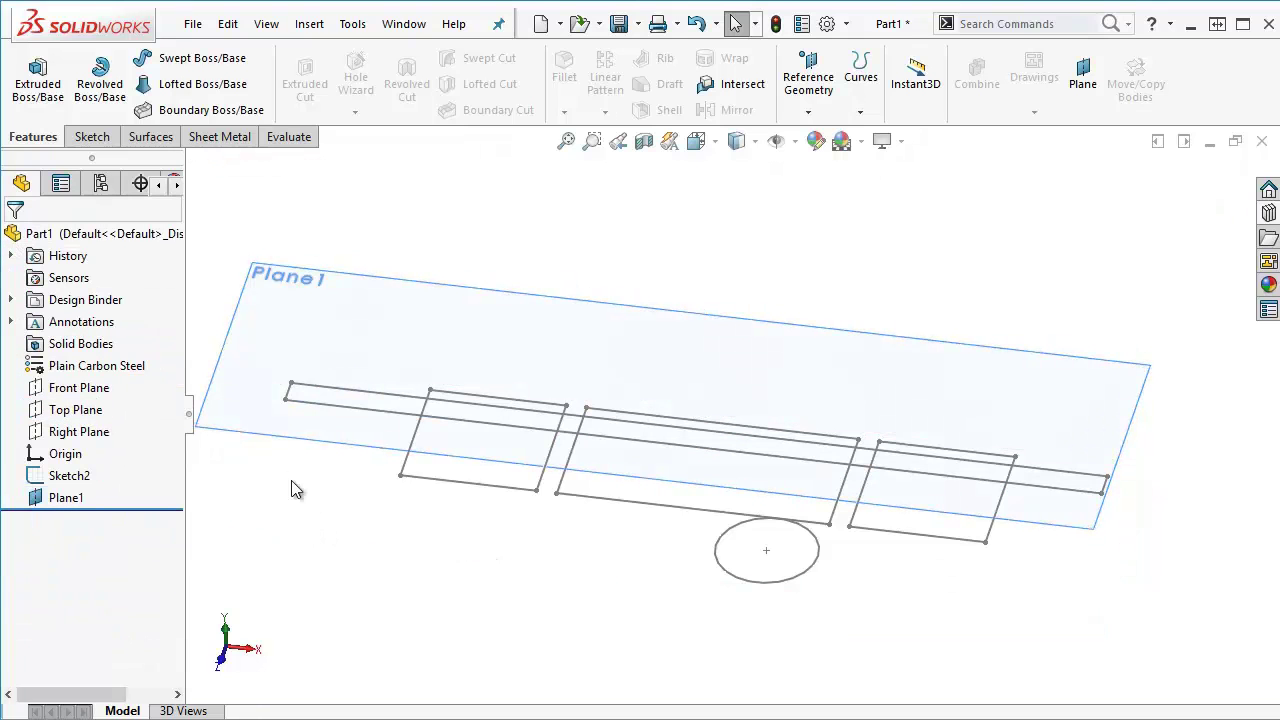
# - Create Plane2 offset 1000 mm from the Top Plane
pyautogui.click(75, 409)
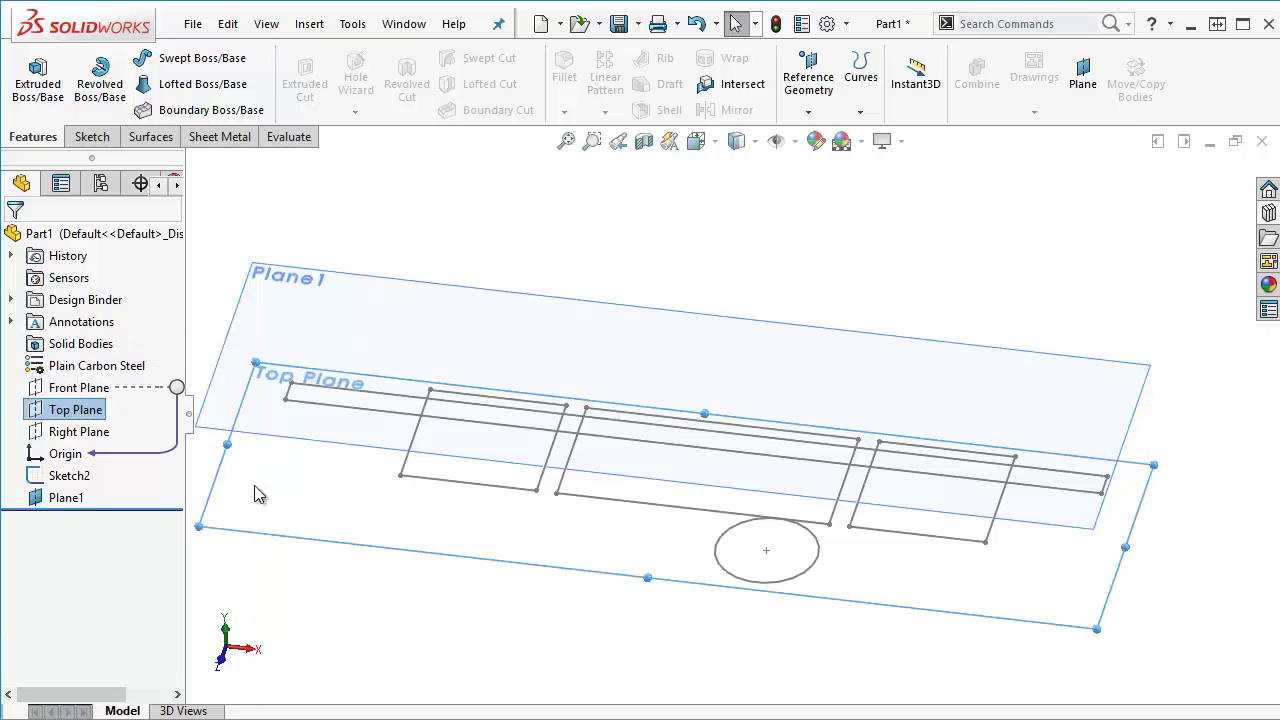
pyautogui.moveTo(343, 551)
pyautogui.keyDown('ctrl'); pyautogui.mouseDown()
pyautogui.moveTo(351, 528)
pyautogui.moveTo(335, 492)
pyautogui.moveTo(339, 455)
pyautogui.moveTo(340, 483)
pyautogui.moveTo(349, 477)
pyautogui.moveTo(349, 405)
pyautogui.moveTo(290, 408)
pyautogui.mouseUp(); pyautogui.keyUp('ctrl')
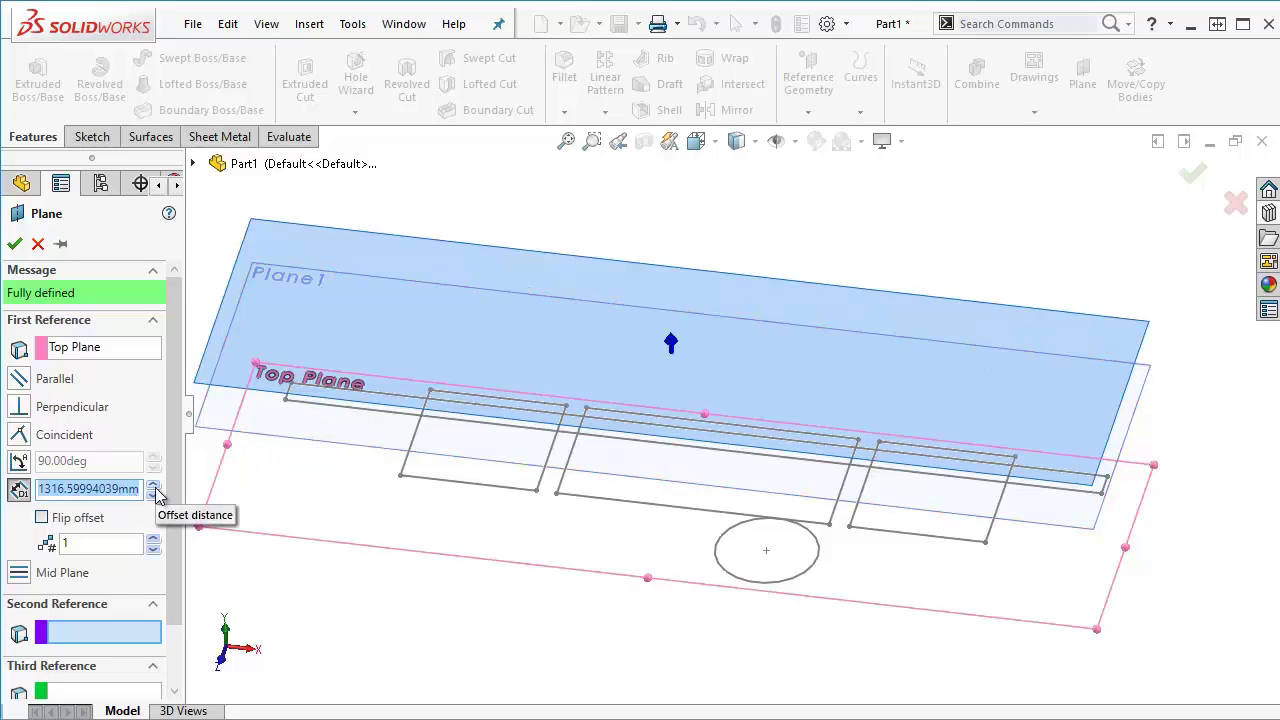
pyautogui.write('1000')
pyautogui.press('Return')
pyautogui.click(15, 245)
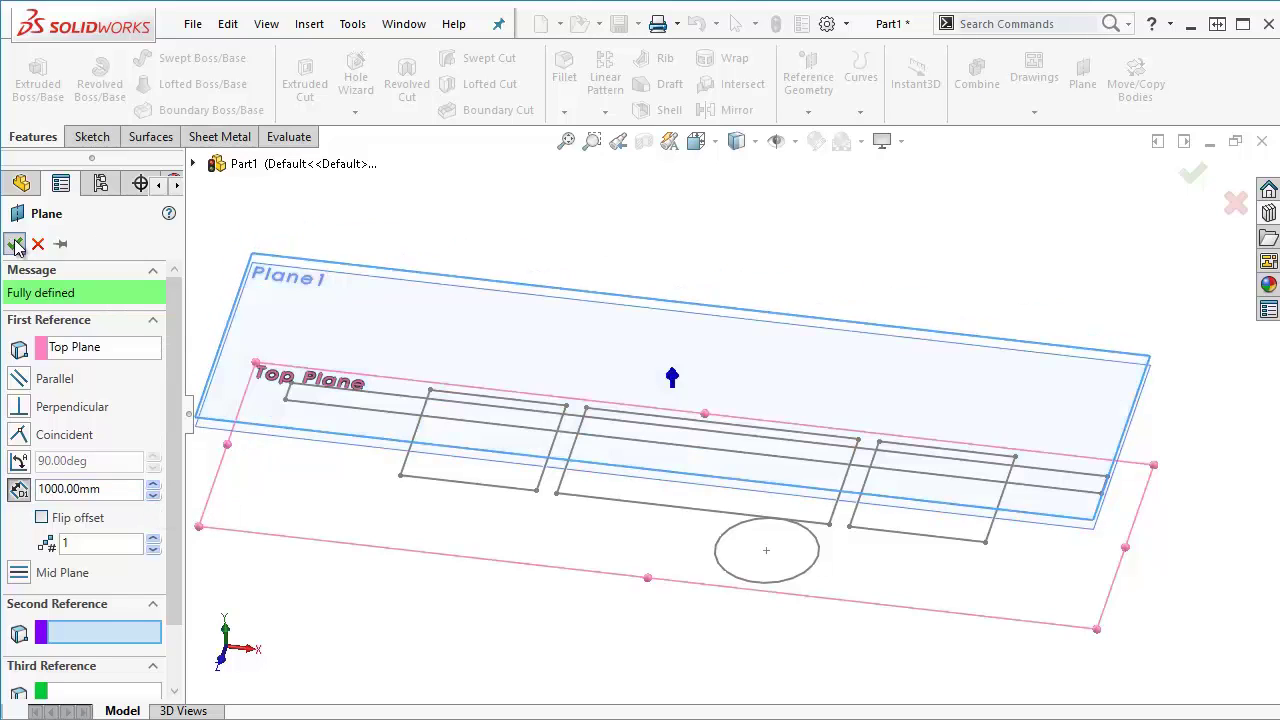
# - Rename Plane2 to Conveyor Top, Plane1 to Table Top, and Sketch2 to Layout Sketch
pyautogui.click(77, 521)
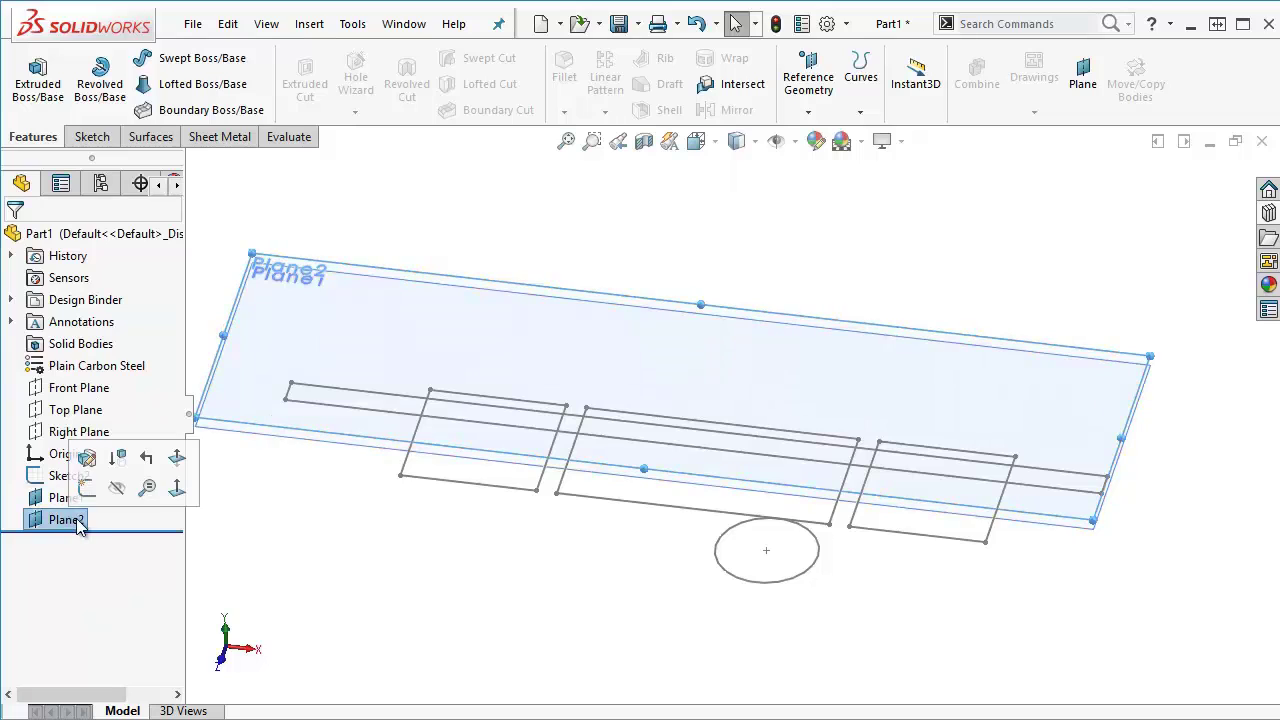
pyautogui.click(66, 520)
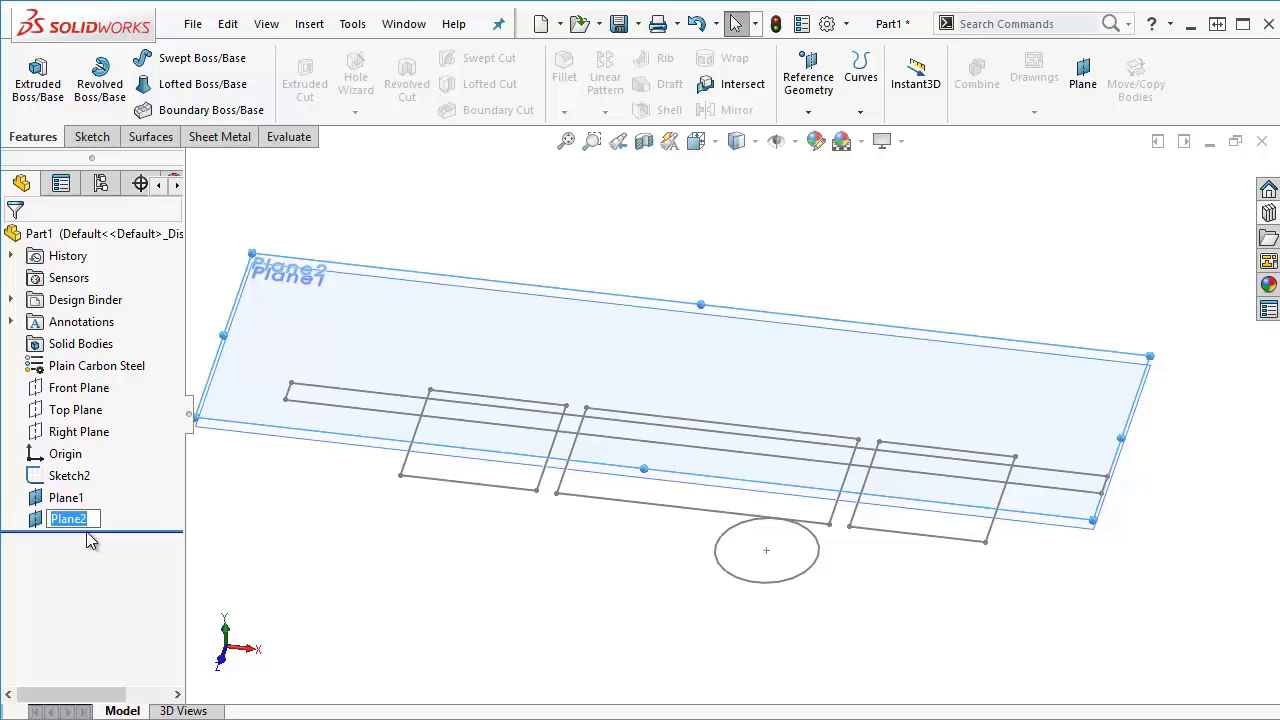
pyautogui.write('Conveyor Top')
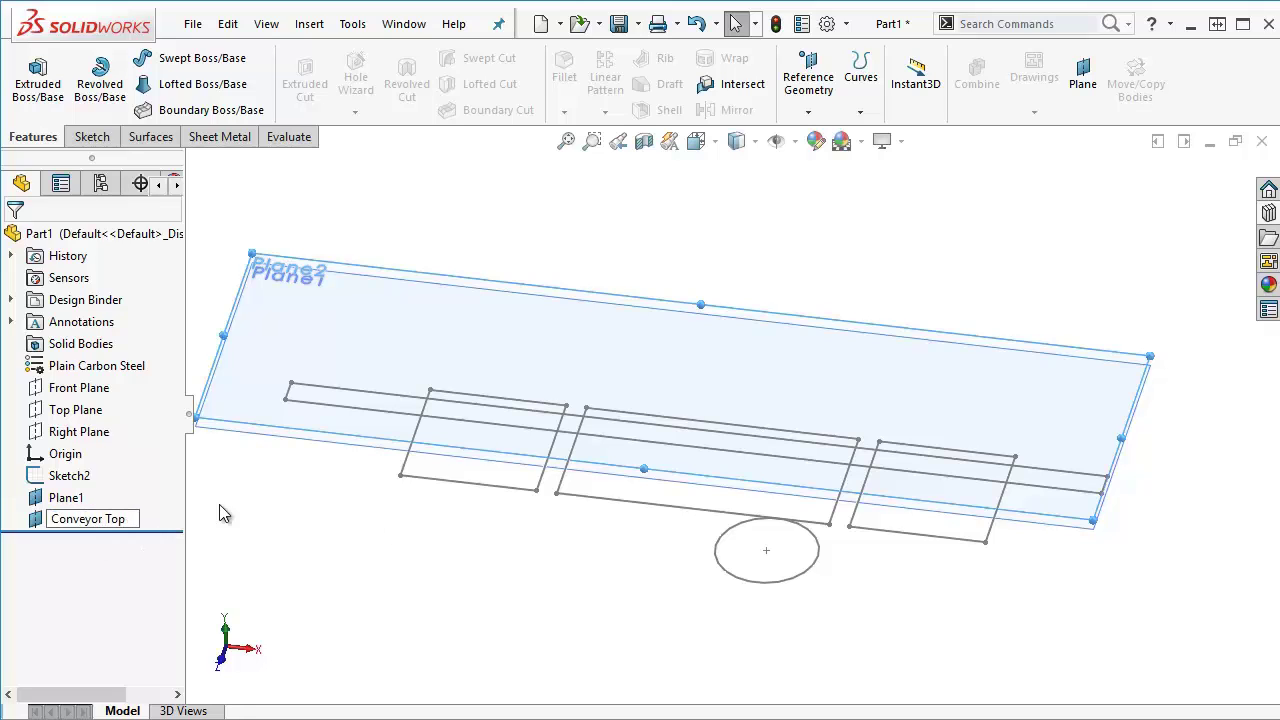
pyautogui.press('Return')
pyautogui.click(66, 497)
pyautogui.click(66, 497)
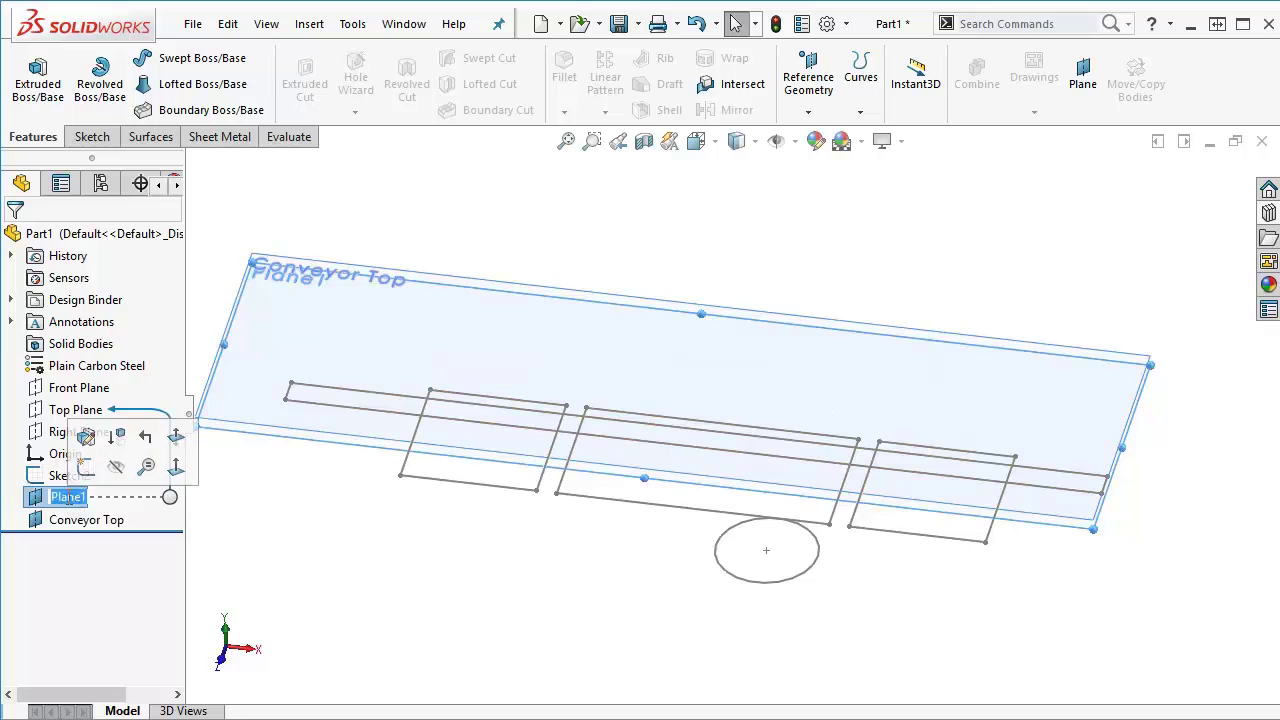
pyautogui.write('Table T')
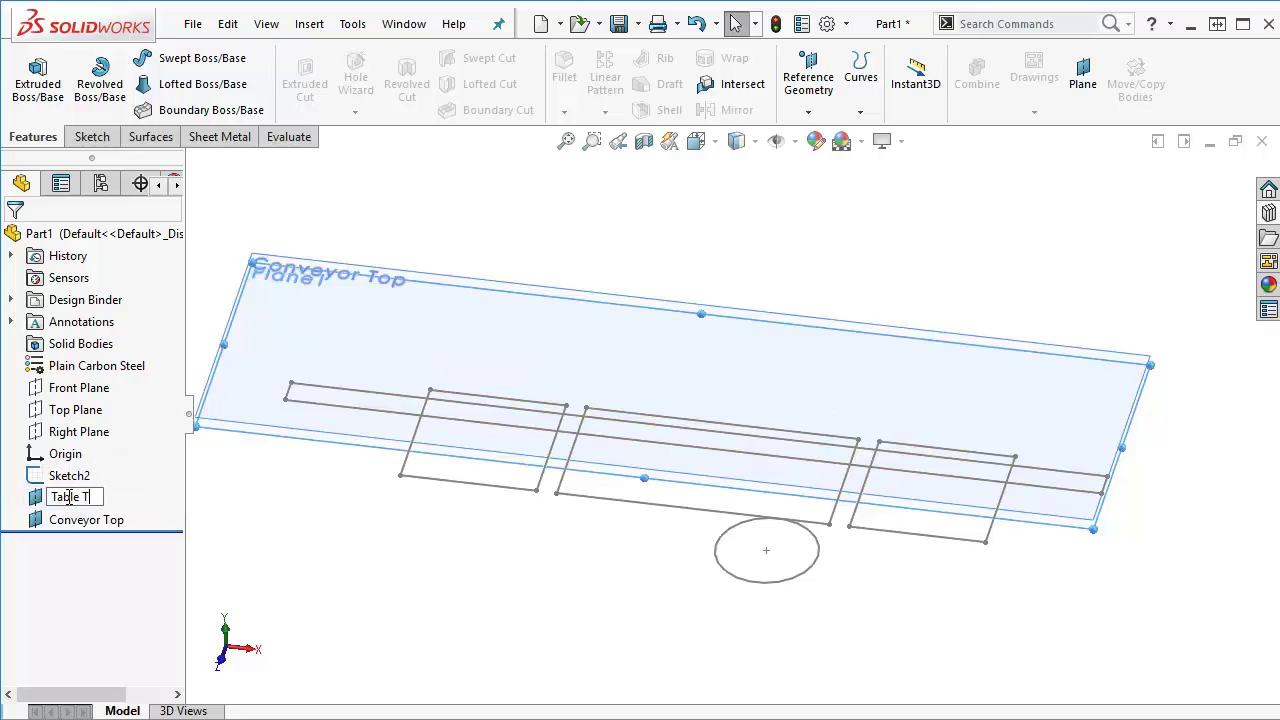
pyautogui.write('op')
pyautogui.click(394, 569)
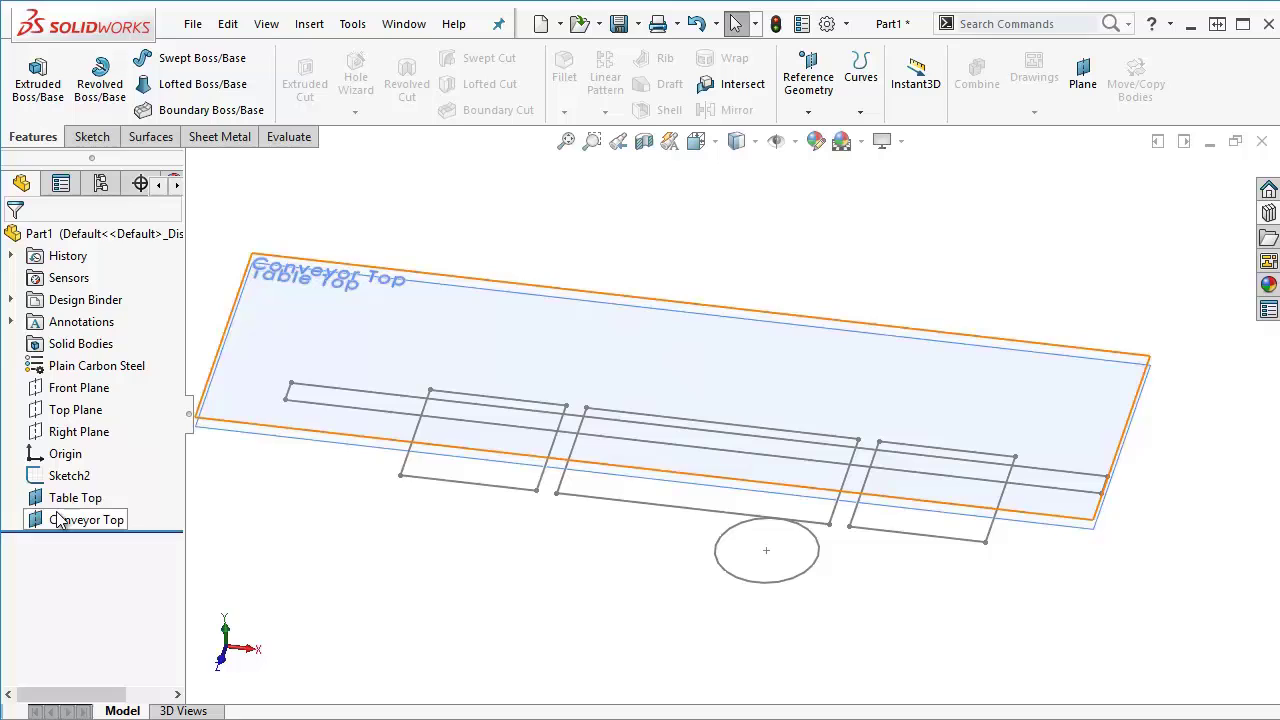
pyautogui.click(84, 479)
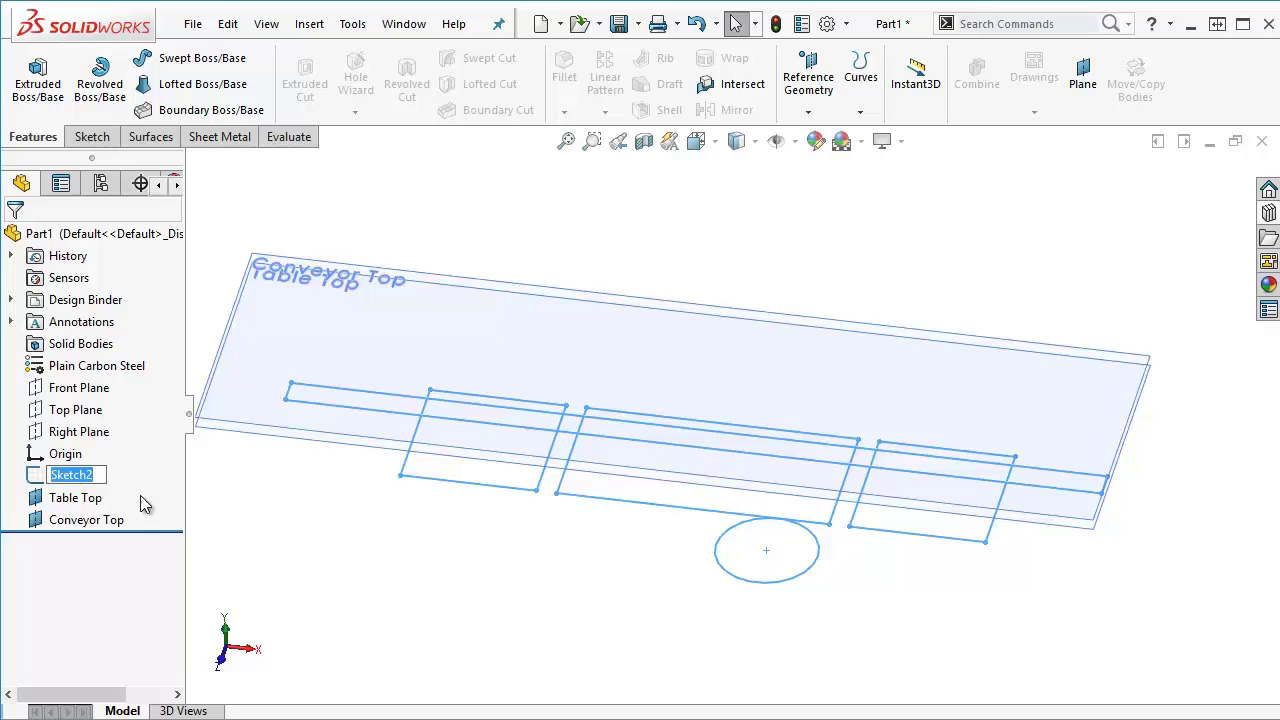
pyautogui.write('La')
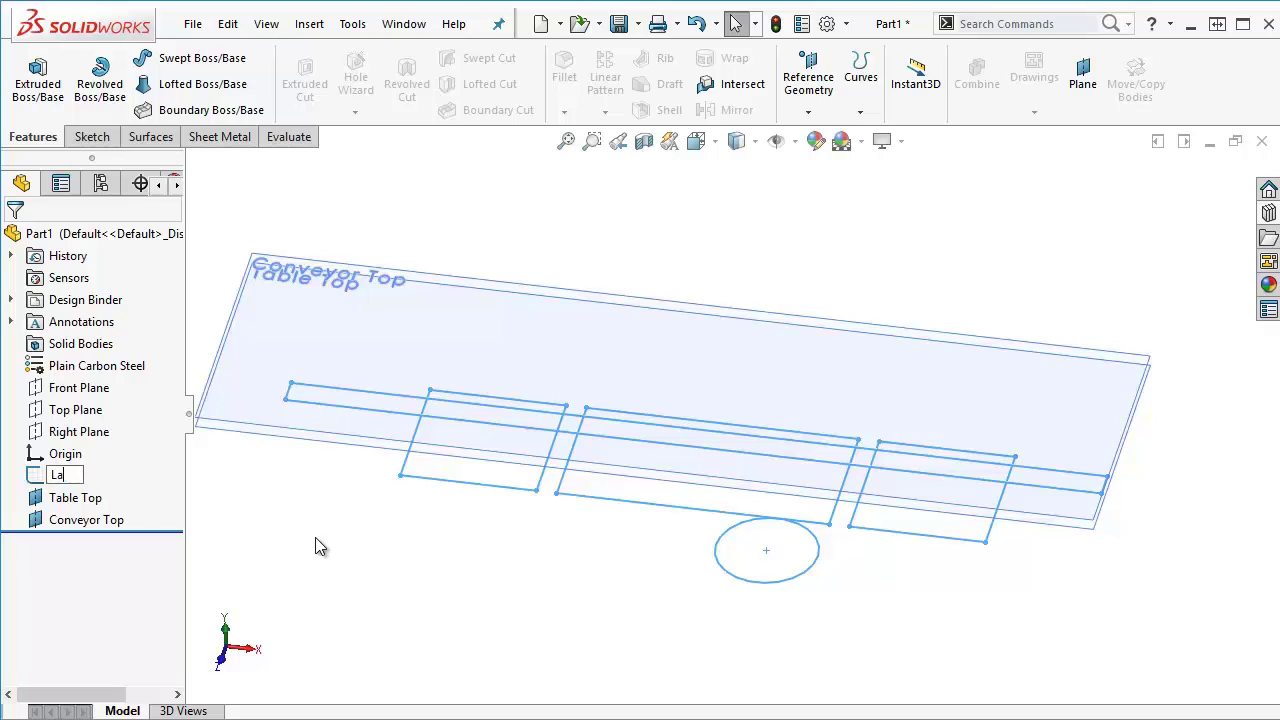
pyautogui.write('yout Sketch')
# - Commit the Layout Sketch name and reopen that sketch for editing
pyautogui.click(318, 533)
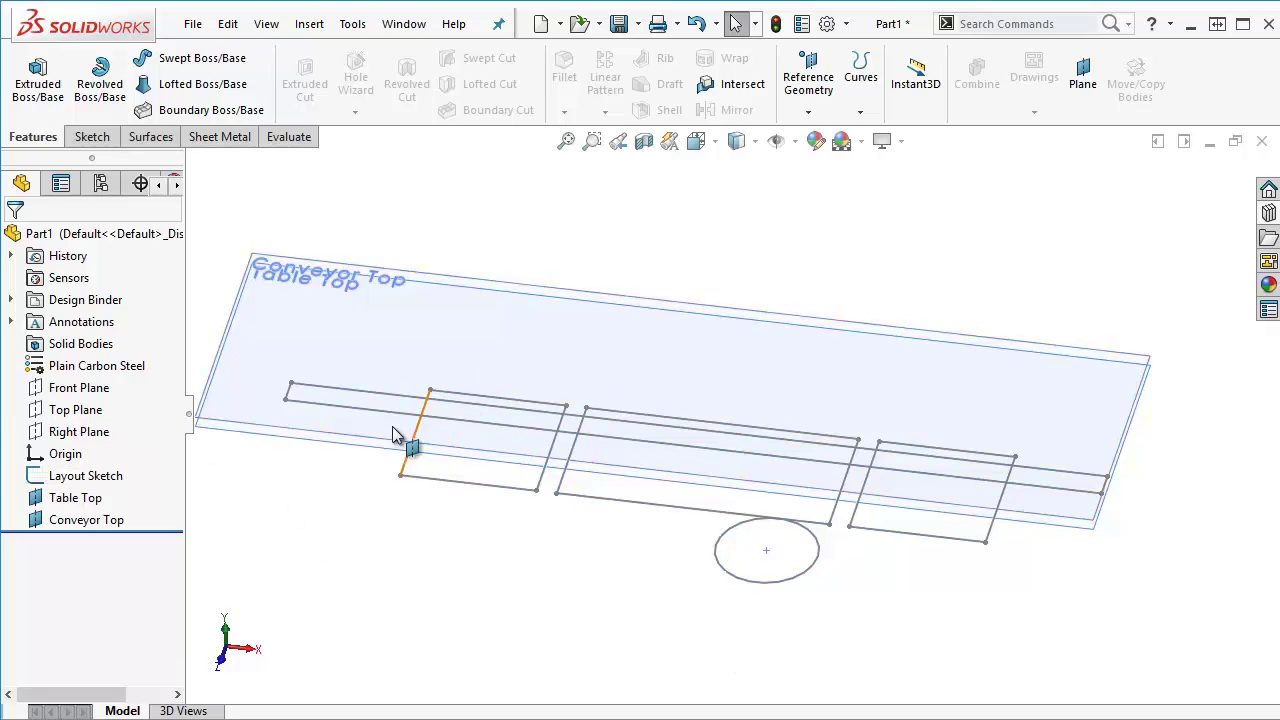
pyautogui.click(75, 481)
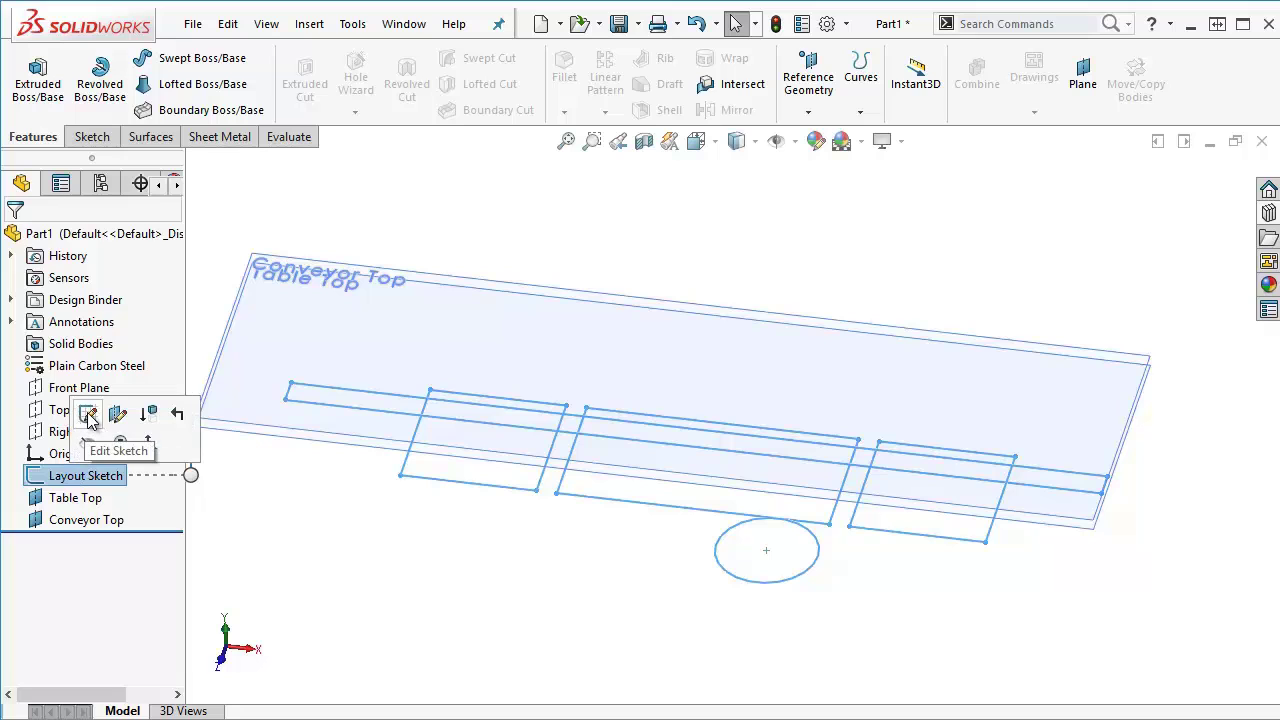
pyautogui.click(88, 418)
pyautogui.scroll(-5, 493, 422)
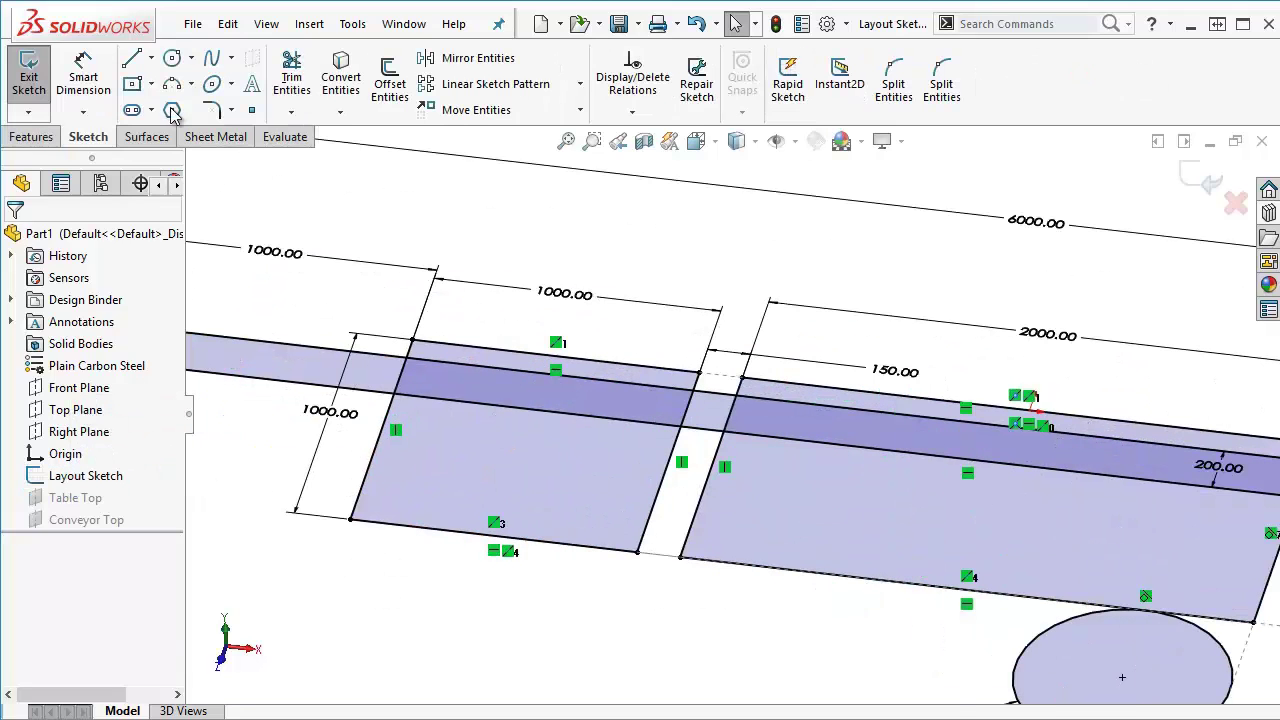
# - Draw a vertical centerline across the left station rectangle and exit the sketch
pyautogui.click(151, 57)
pyautogui.click(175, 107)
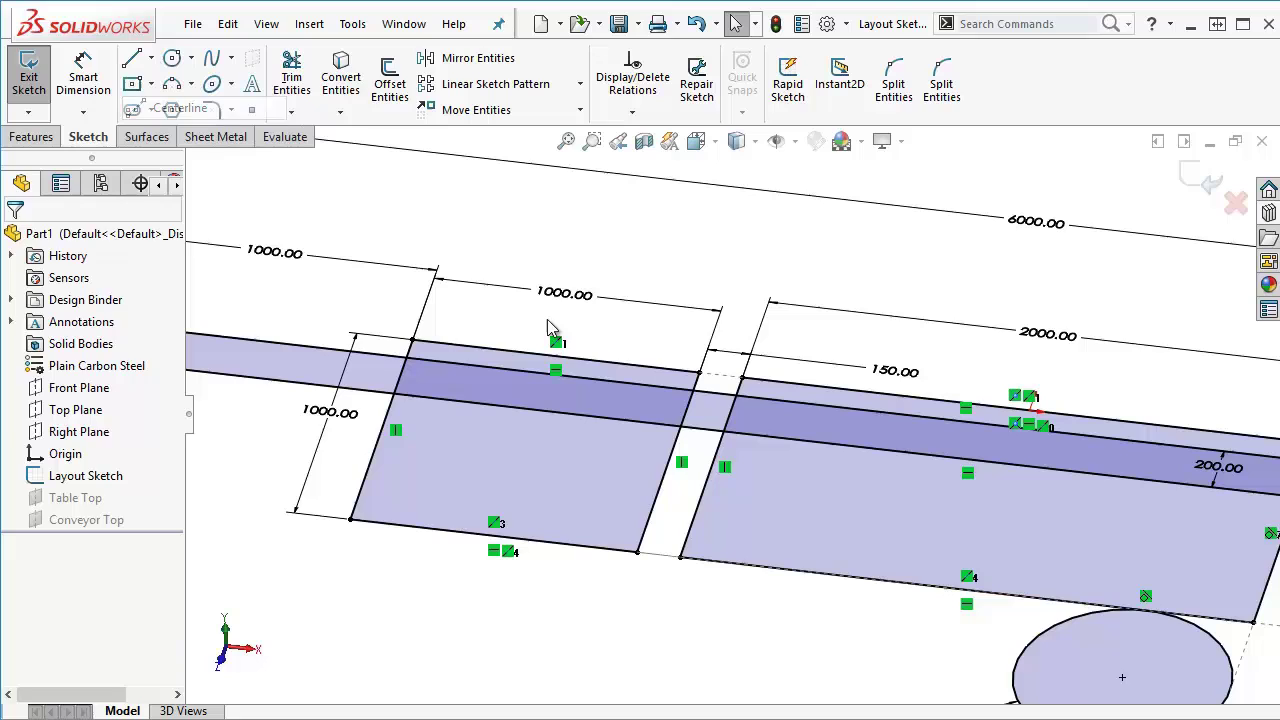
pyautogui.click(556, 356)
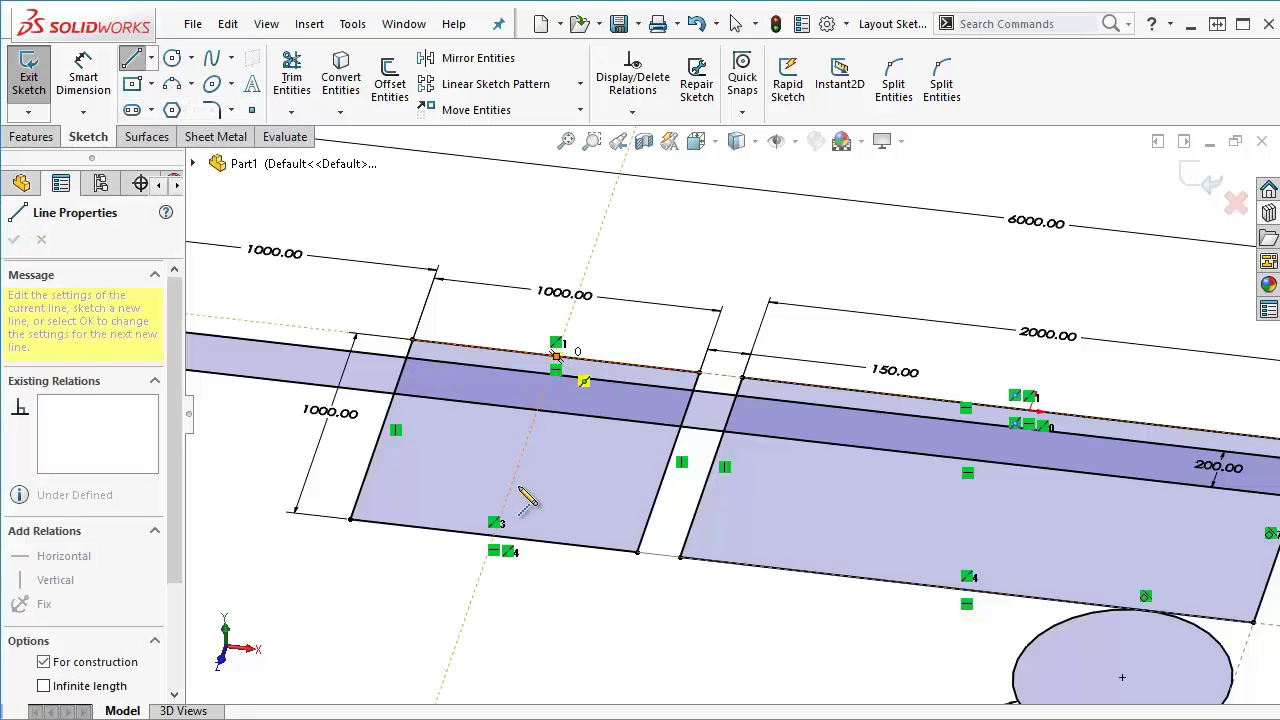
pyautogui.doubleClick(493, 535)
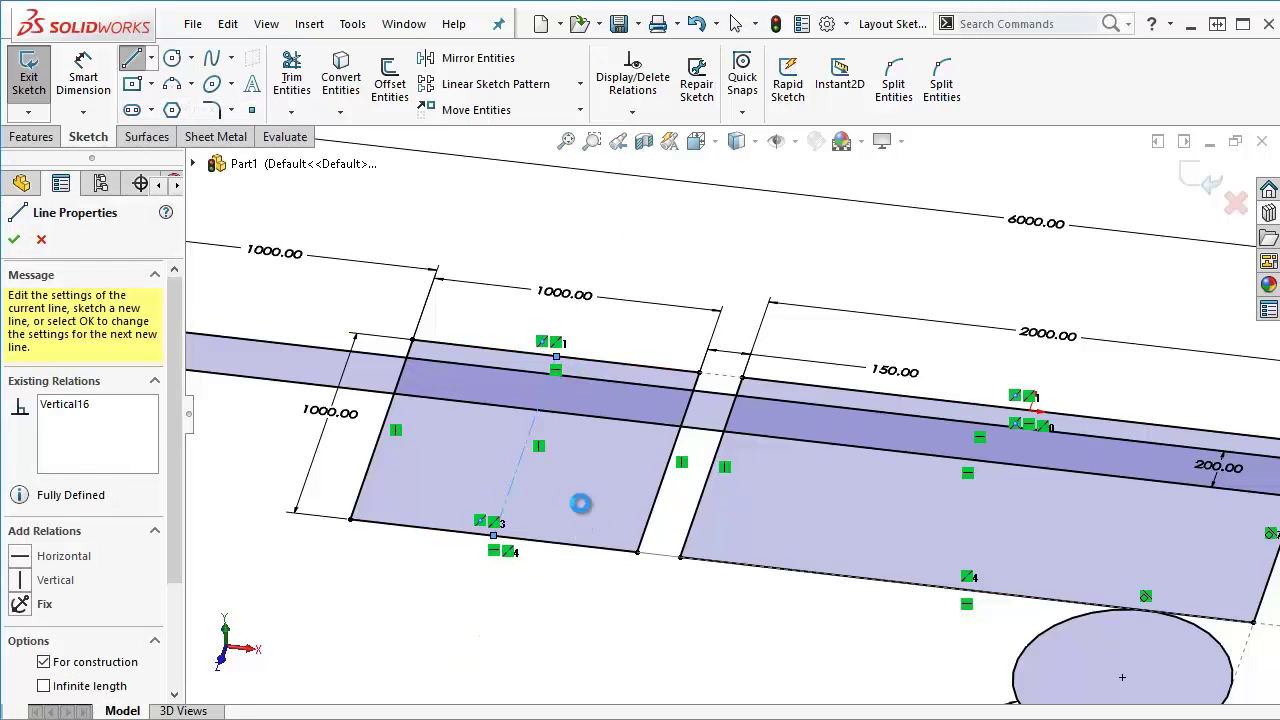
pyautogui.press('Escape')
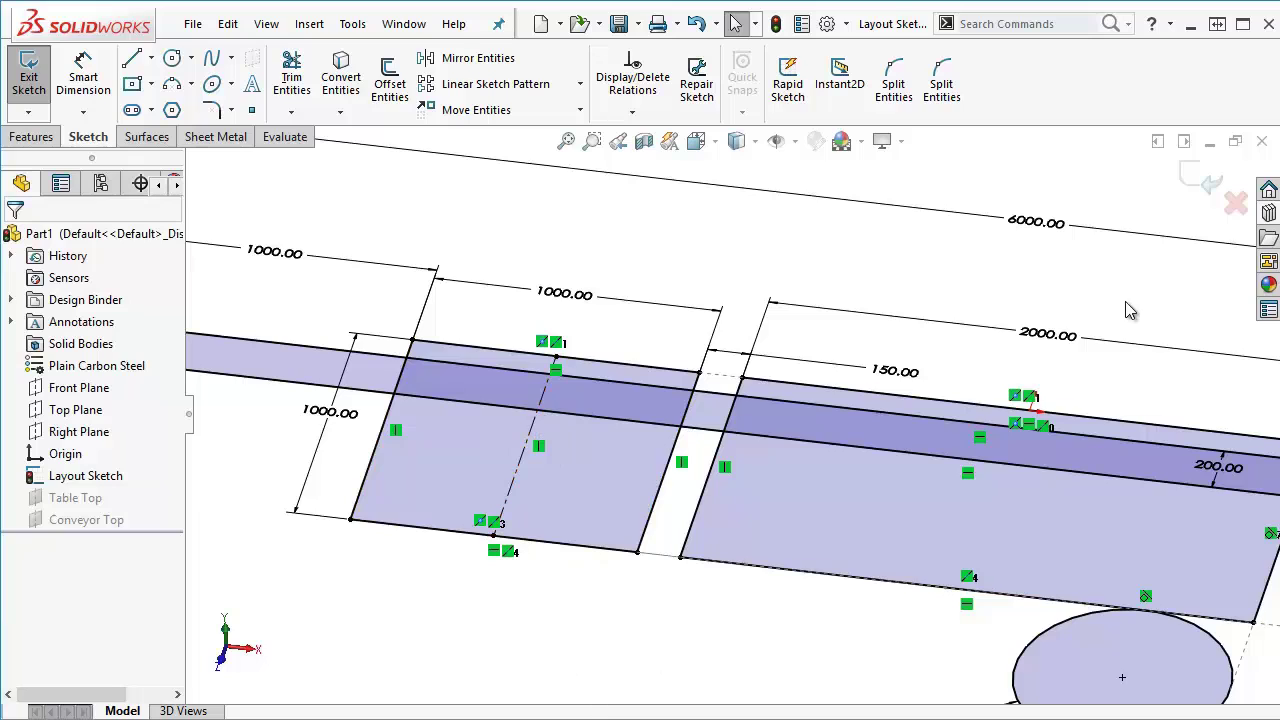
pyautogui.click(1200, 178)
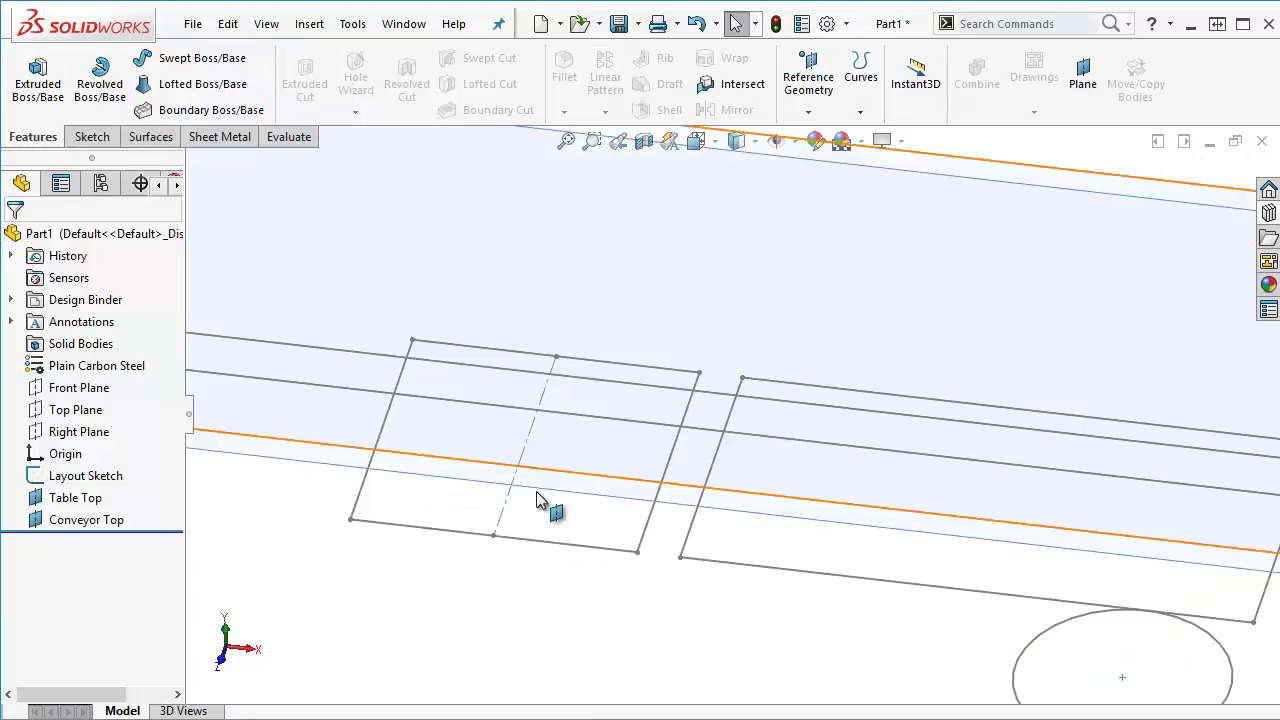
# - Select the new centerline and the Top Plane with the model fitted in view
pyautogui.click(506, 510)
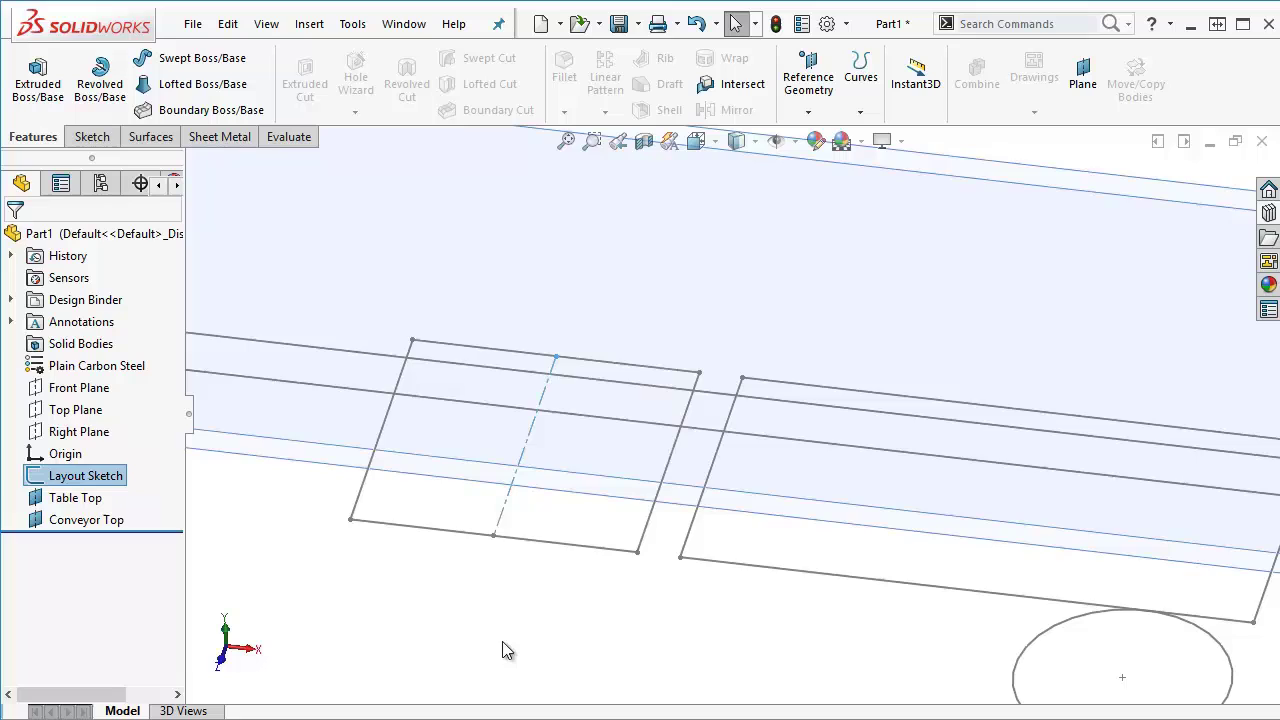
pyautogui.press('f')
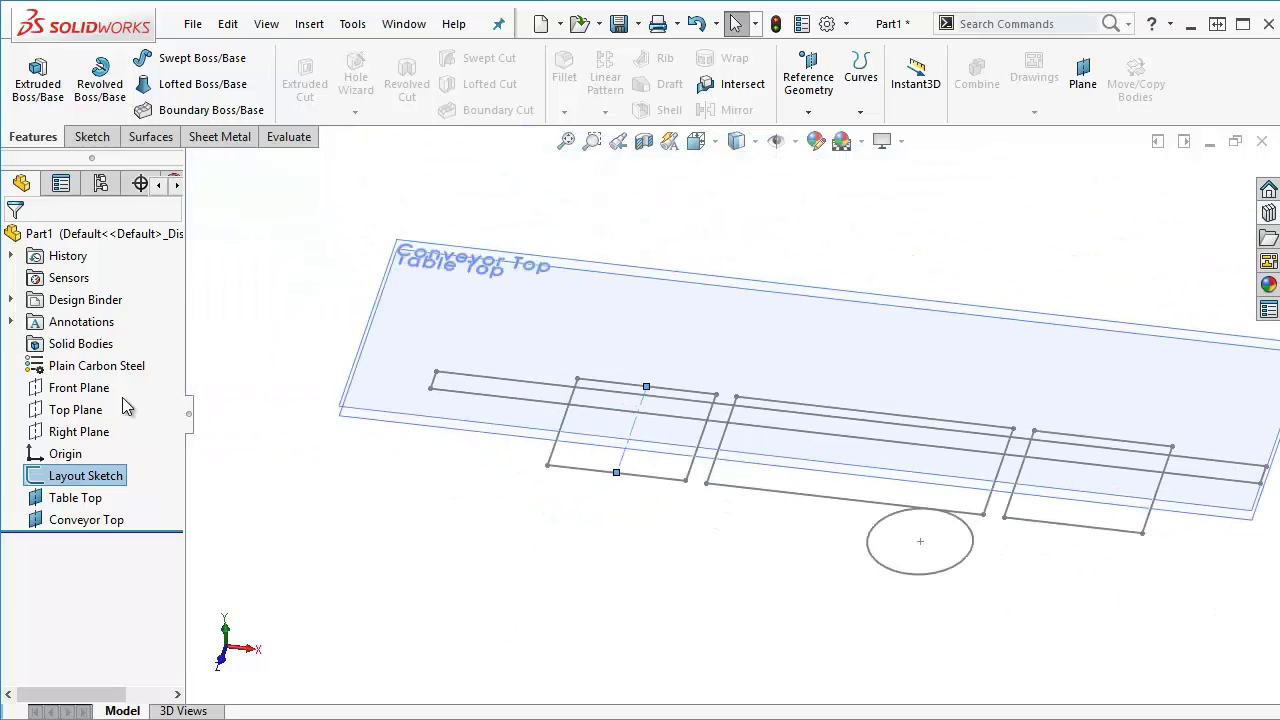
pyautogui.click(70, 414)
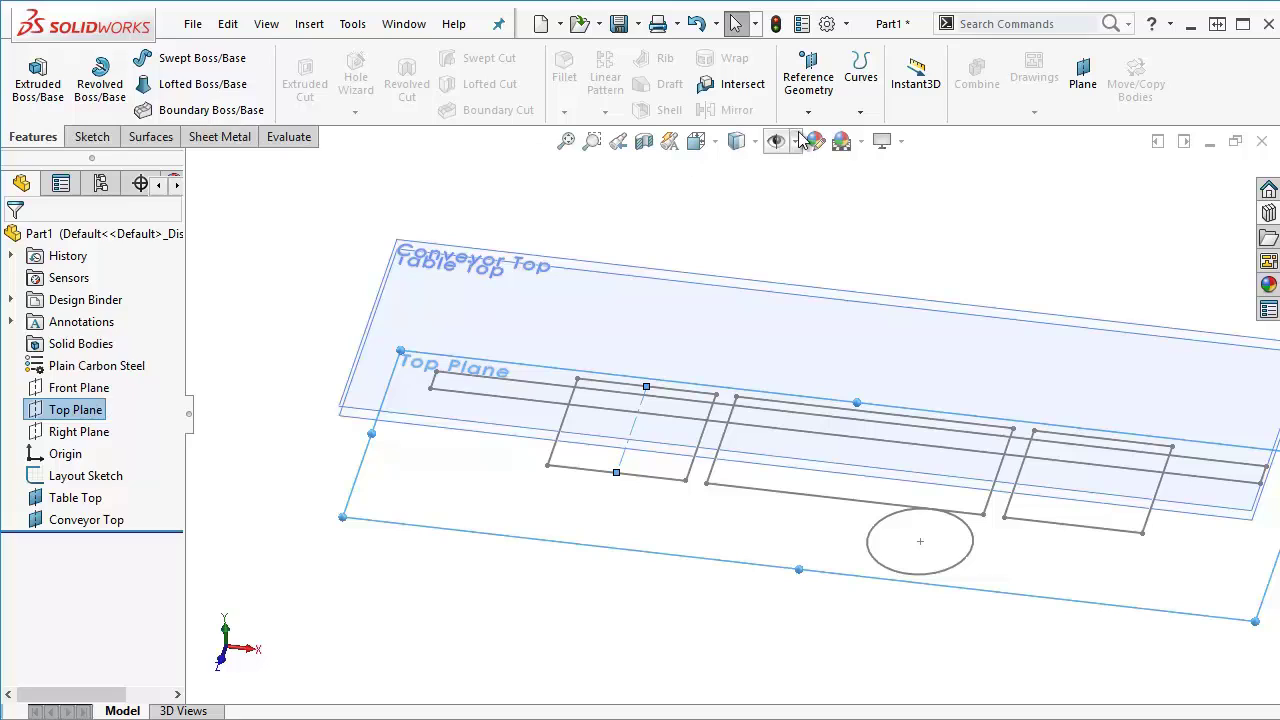
# - Create a reference plane through the sketch line perpendicular to the Top Plane
pyautogui.click(808, 90)
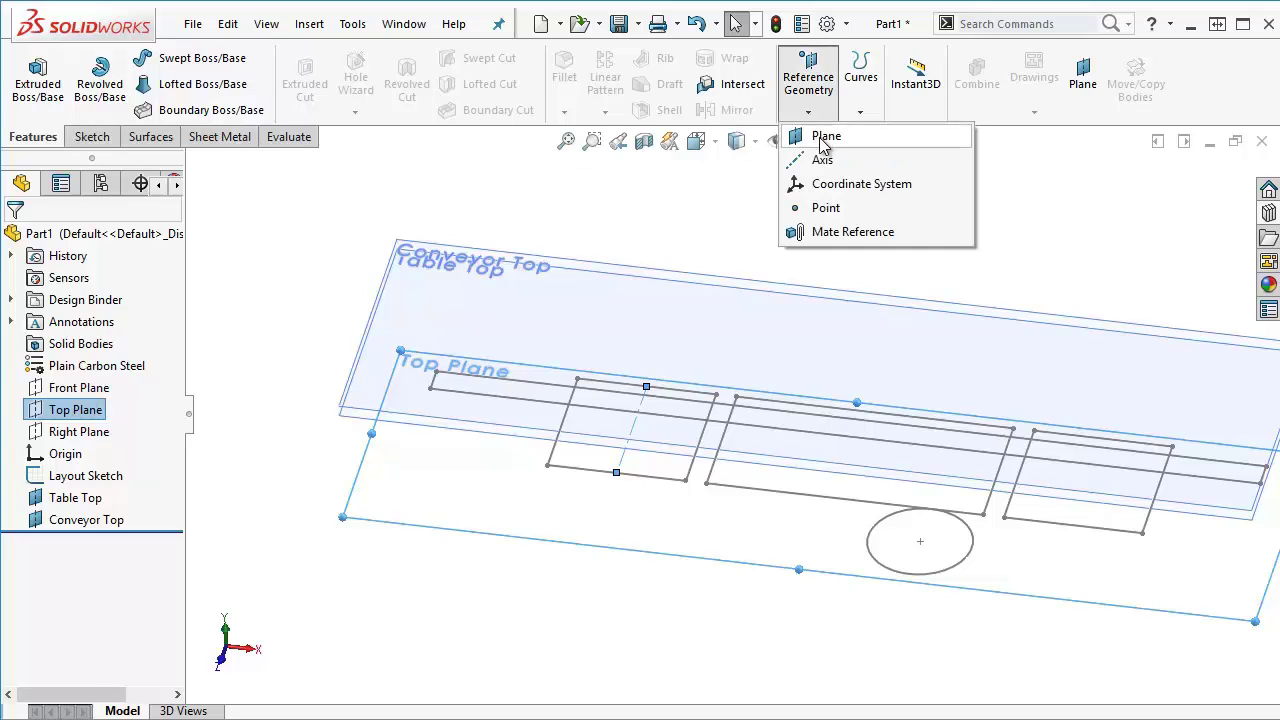
pyautogui.click(824, 140)
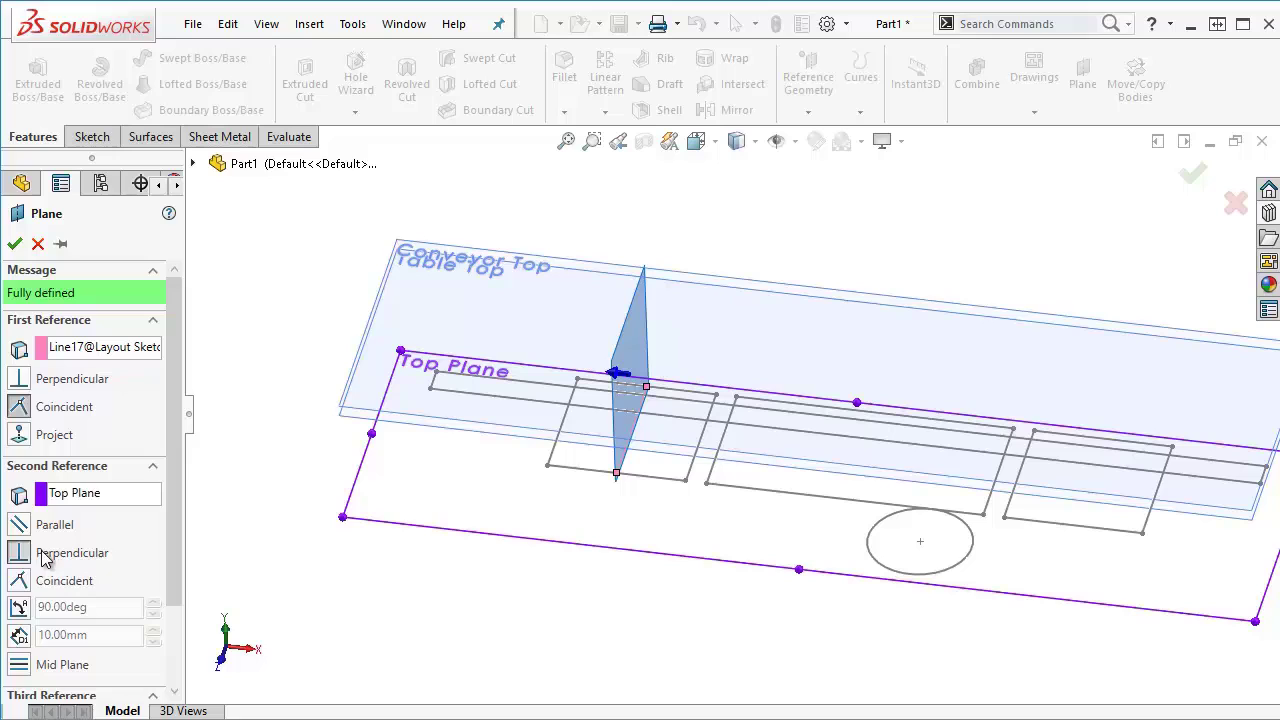
pyautogui.click(15, 246)
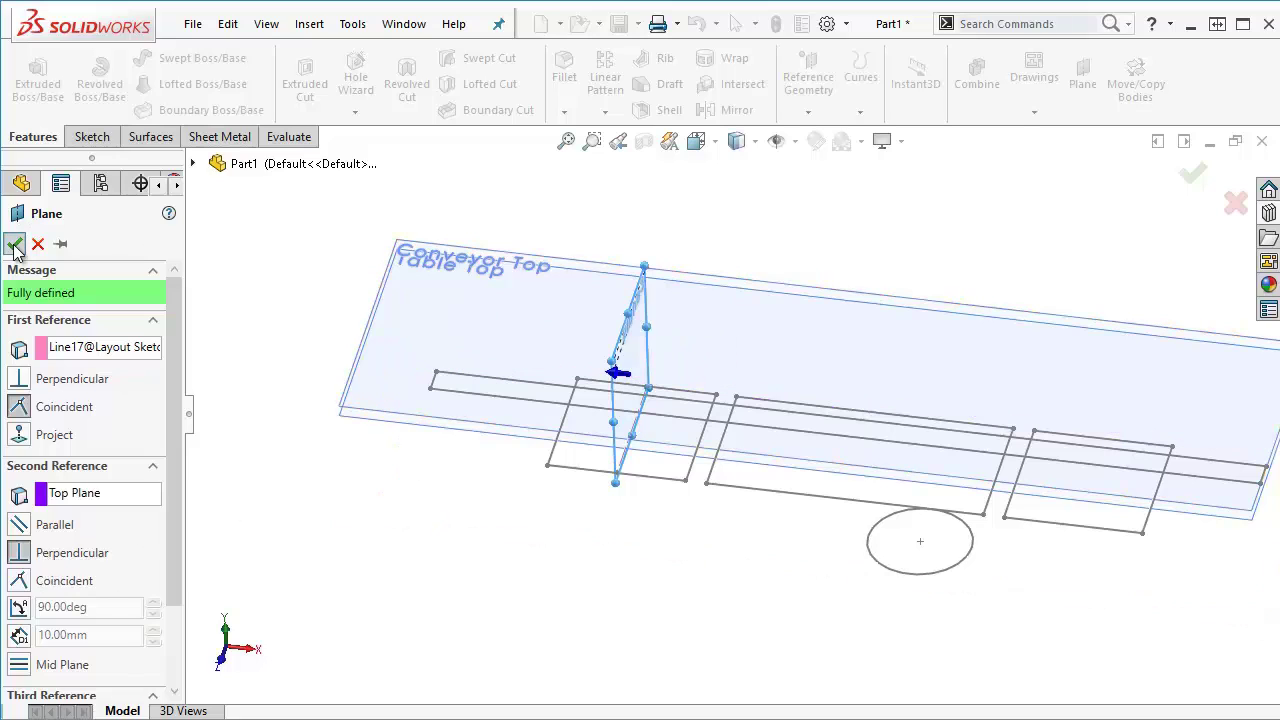
# - Rename Plane3 to Station 1 Centre Plane
pyautogui.click(76, 545)
pyautogui.click(80, 541)
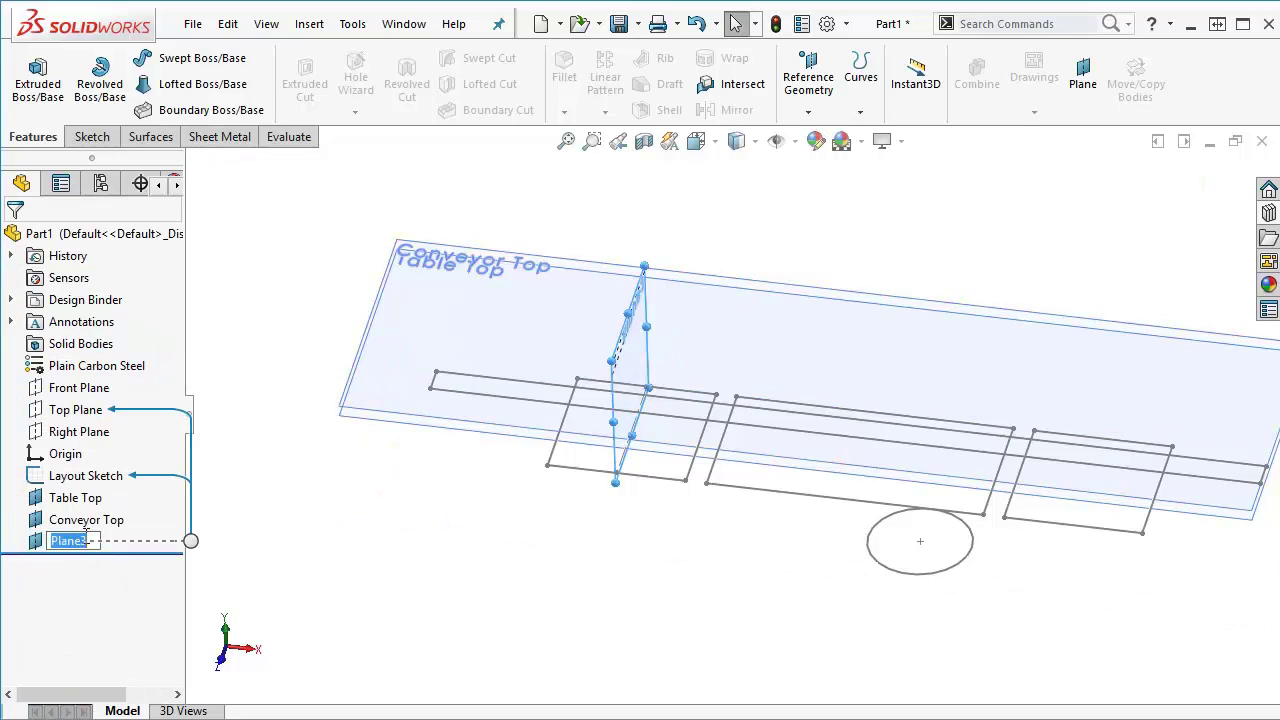
pyautogui.write('Station 1 Centre P')
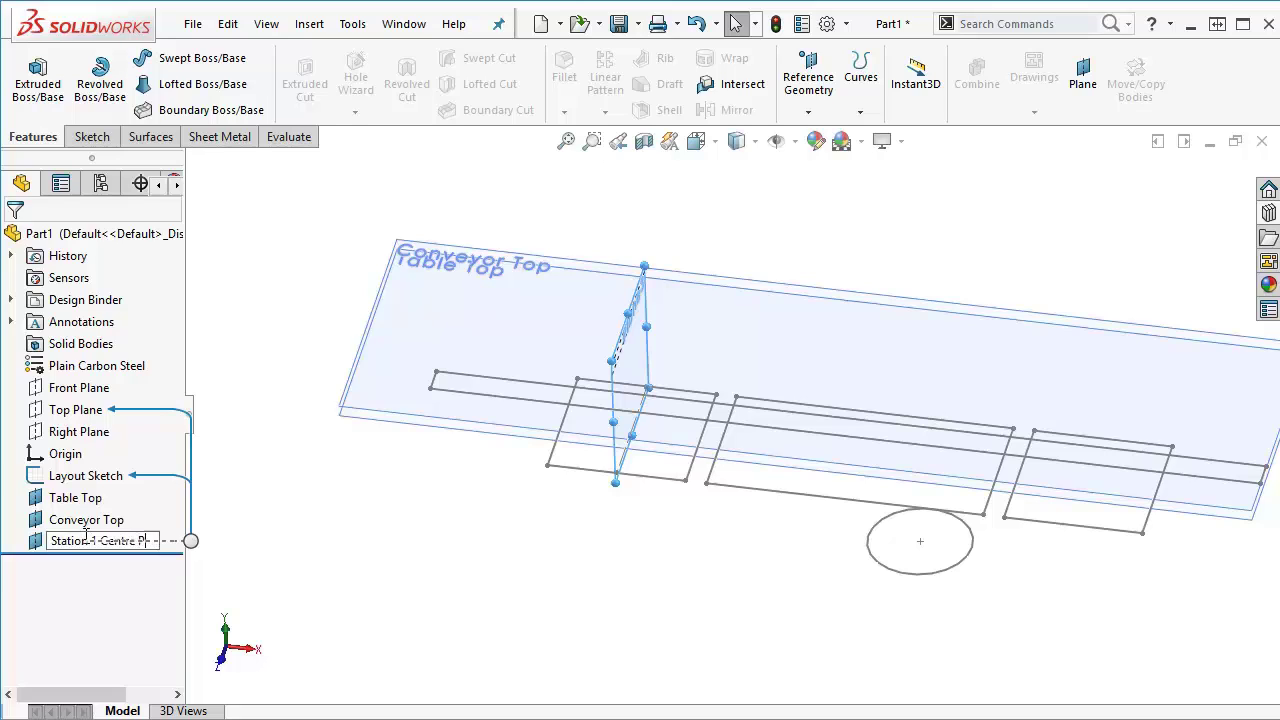
pyautogui.write('lane')
pyautogui.click(448, 513)
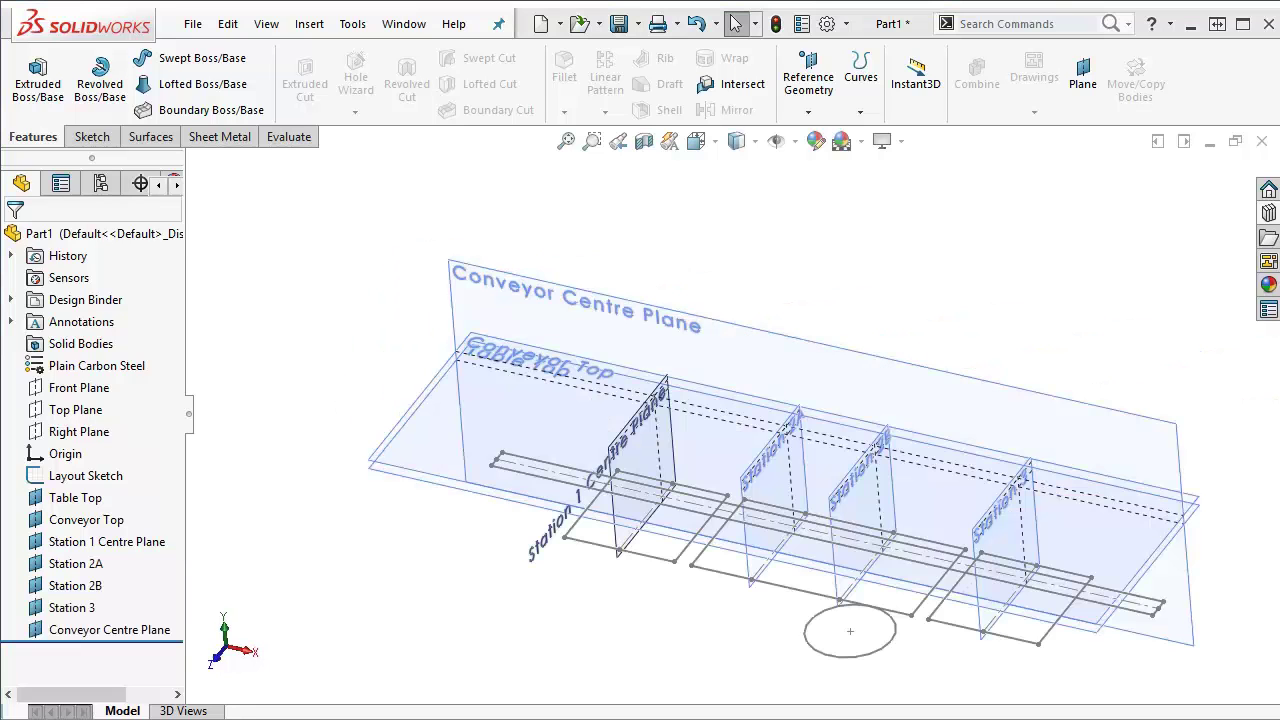
# - Save the part under the new file name Skeleton Part
pyautogui.click(638, 24)
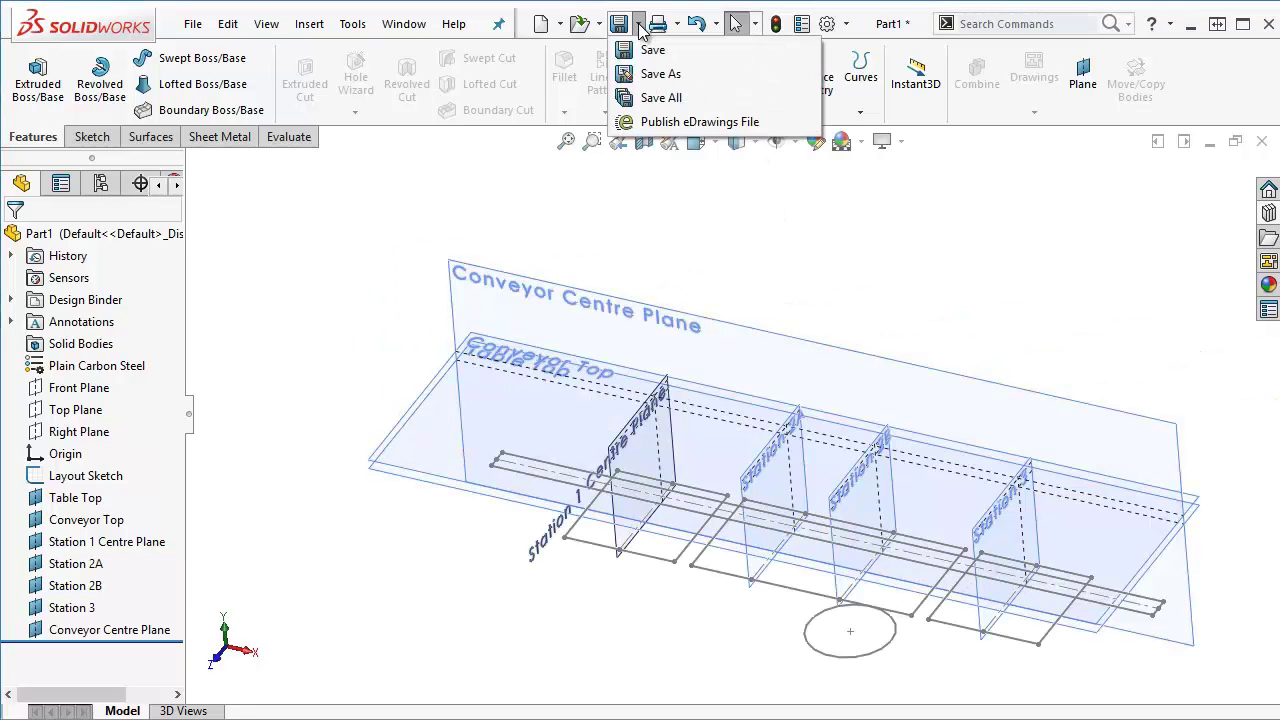
pyautogui.click(659, 76)
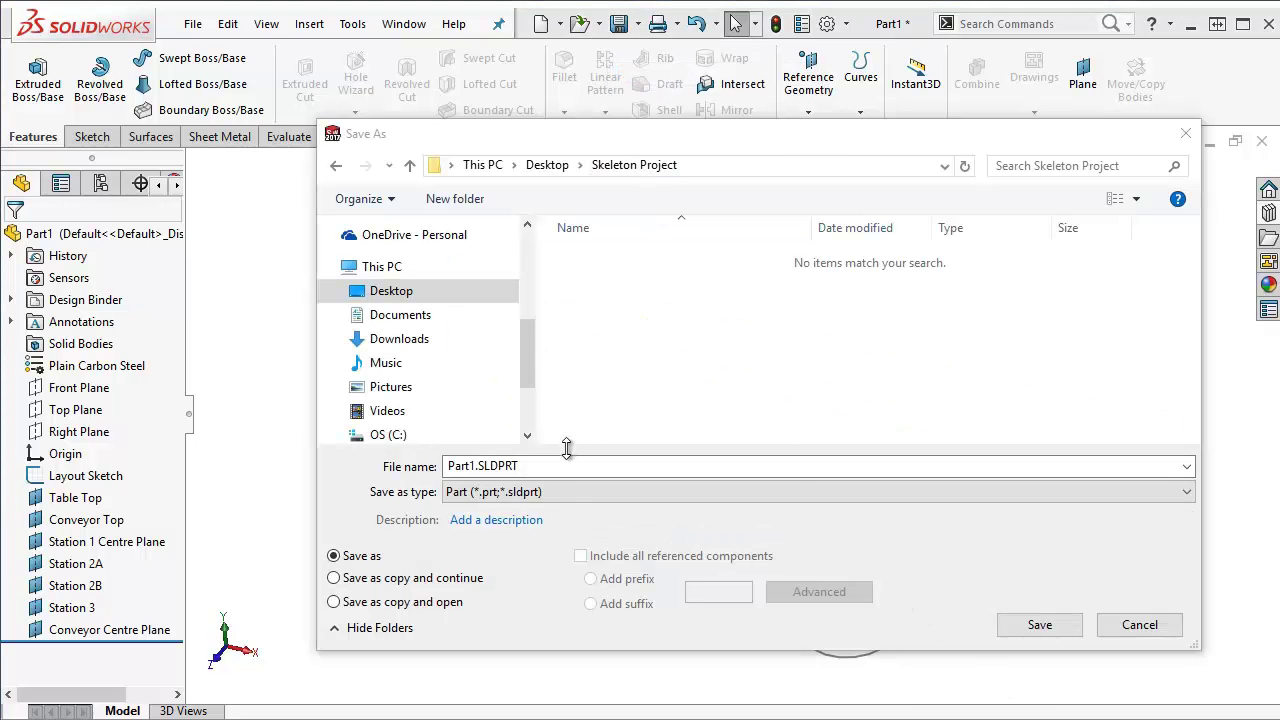
pyautogui.write('S')
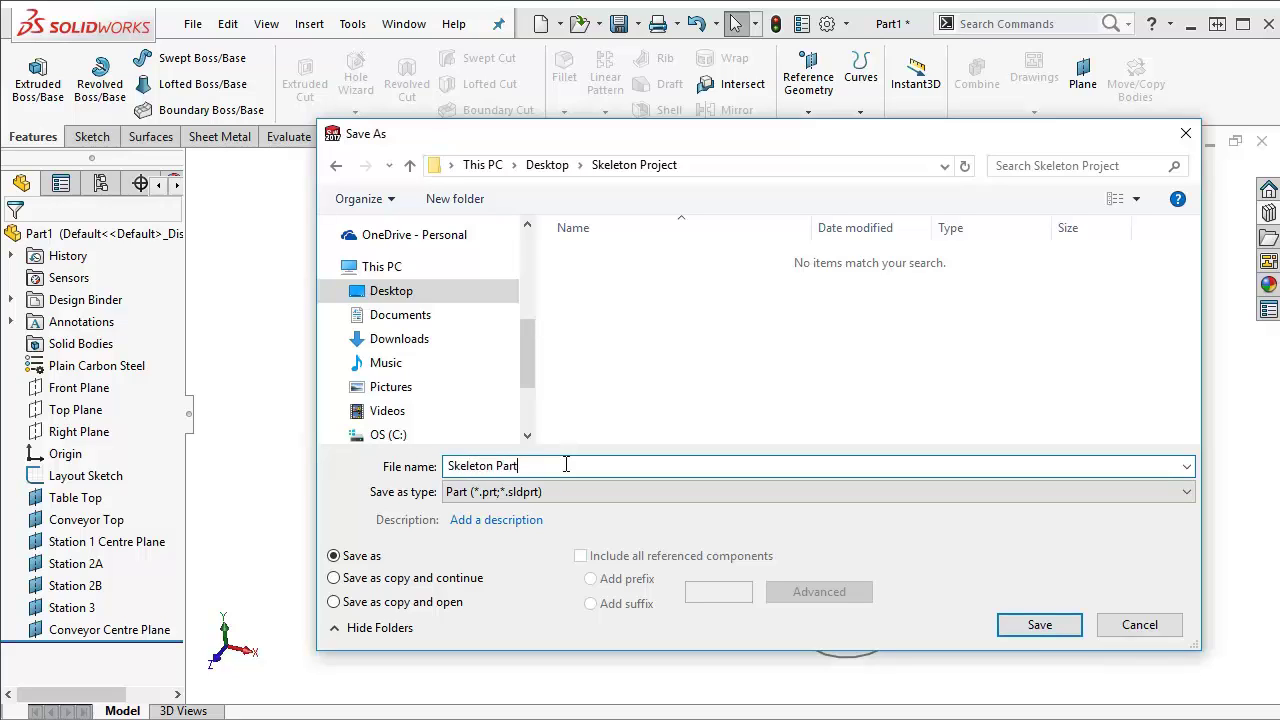
pyautogui.write('keleton Part')
pyautogui.click(1039, 624)
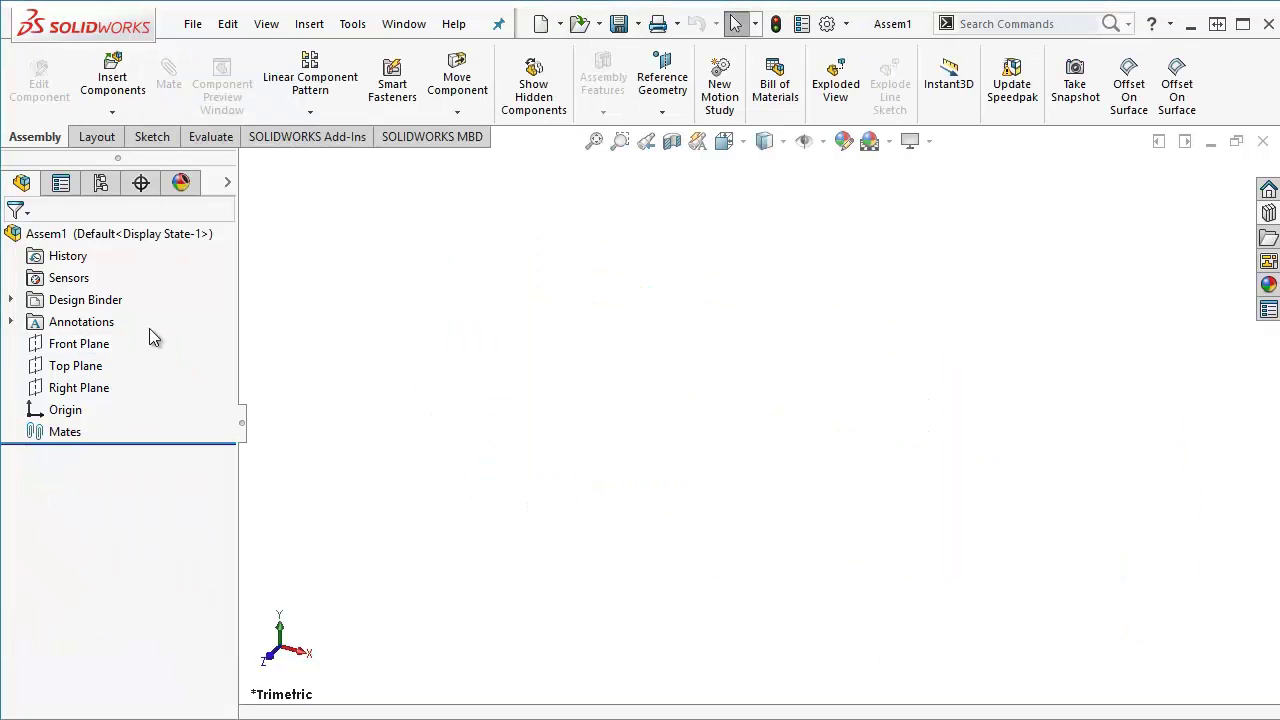
# - Insert Skeleton Part at the assembly origin and expand its feature list
pyautogui.click(112, 112)
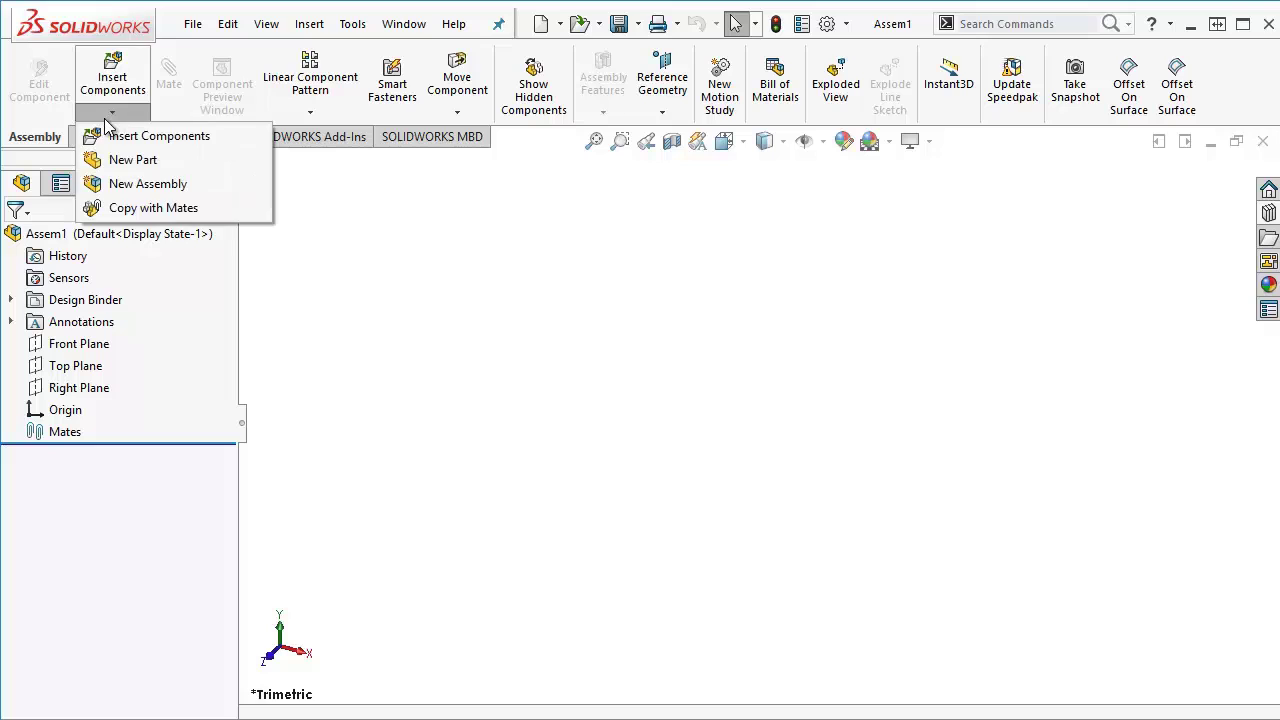
pyautogui.click(236, 137)
pyautogui.click(62, 465)
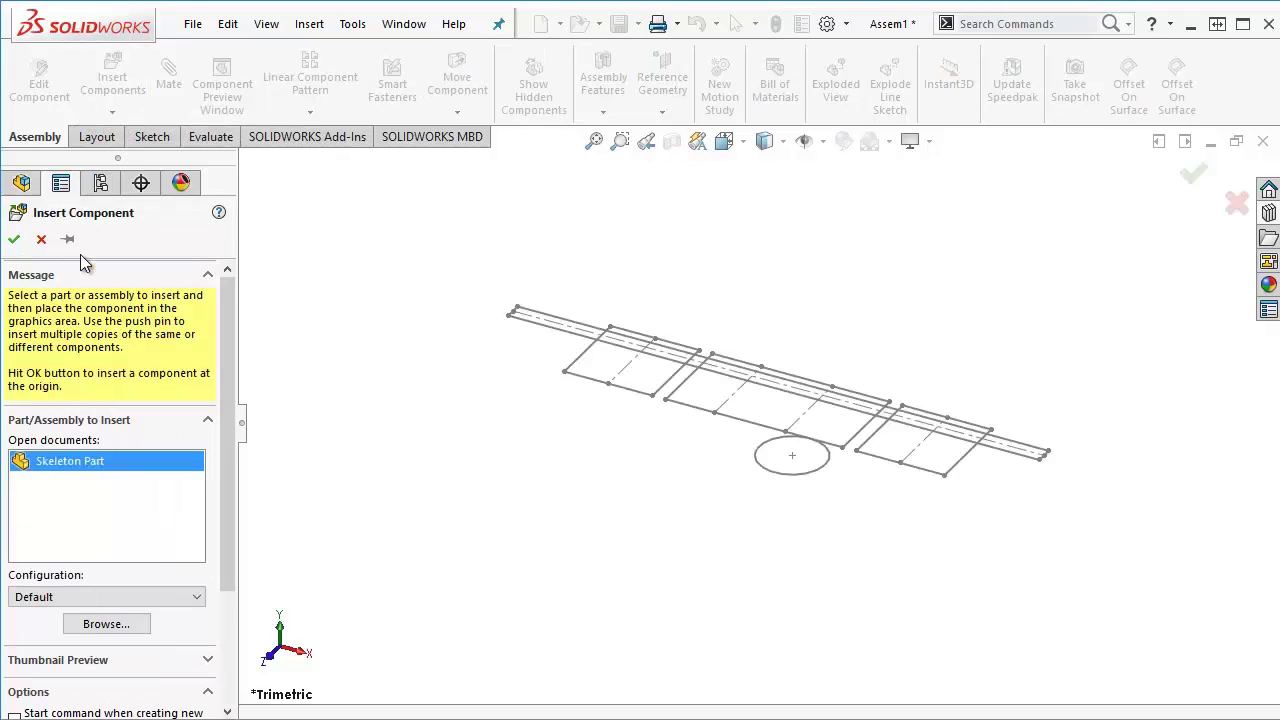
pyautogui.click(14, 239)
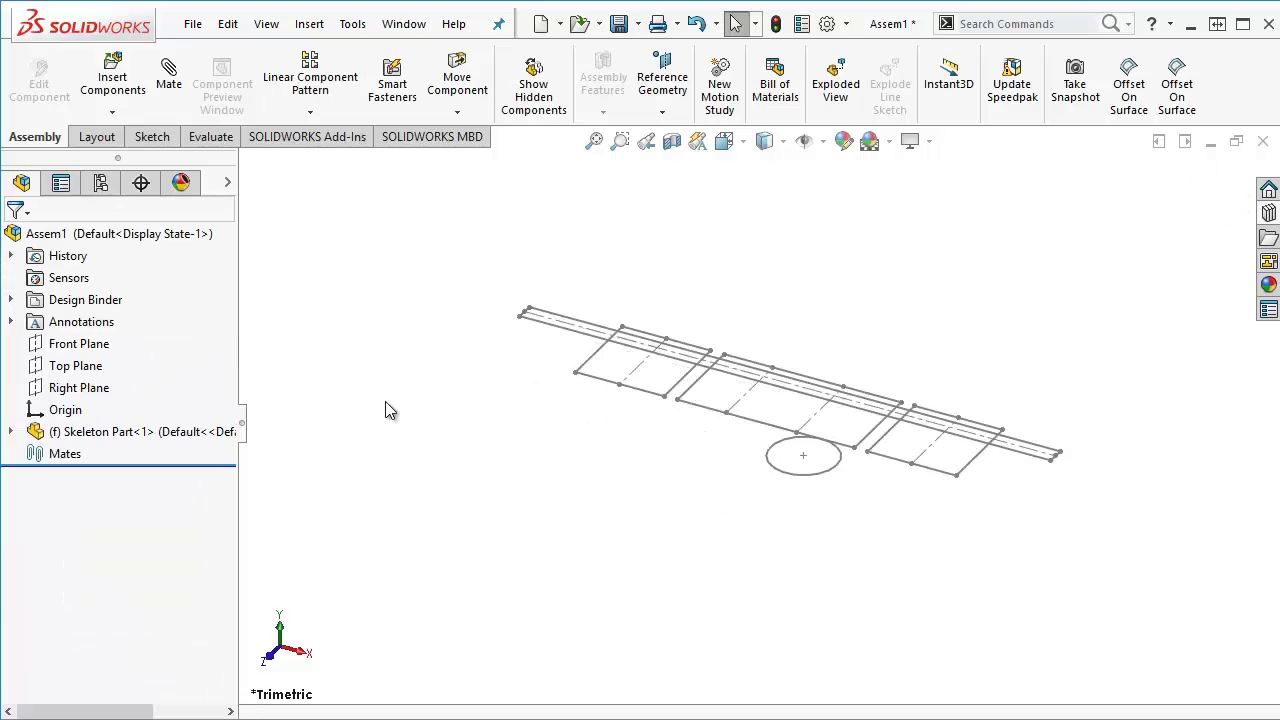
pyautogui.click(12, 430)
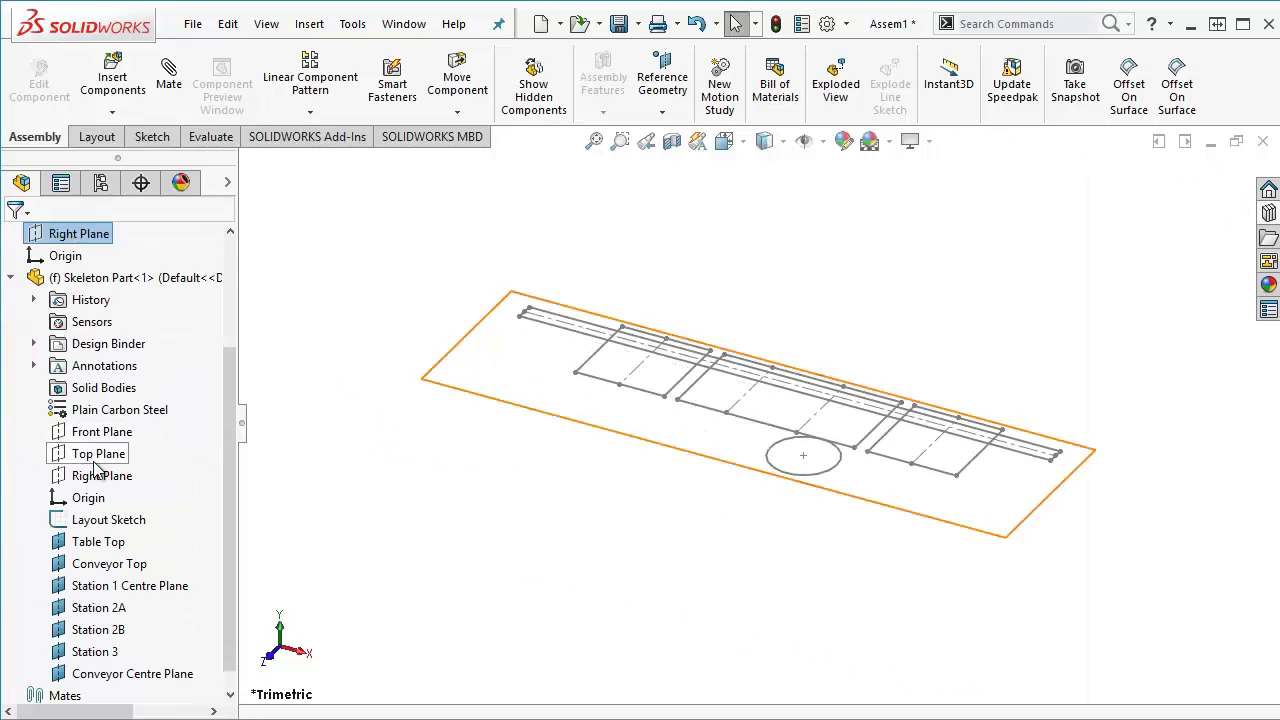
pyautogui.click(108, 586)
pyautogui.click(443, 434)
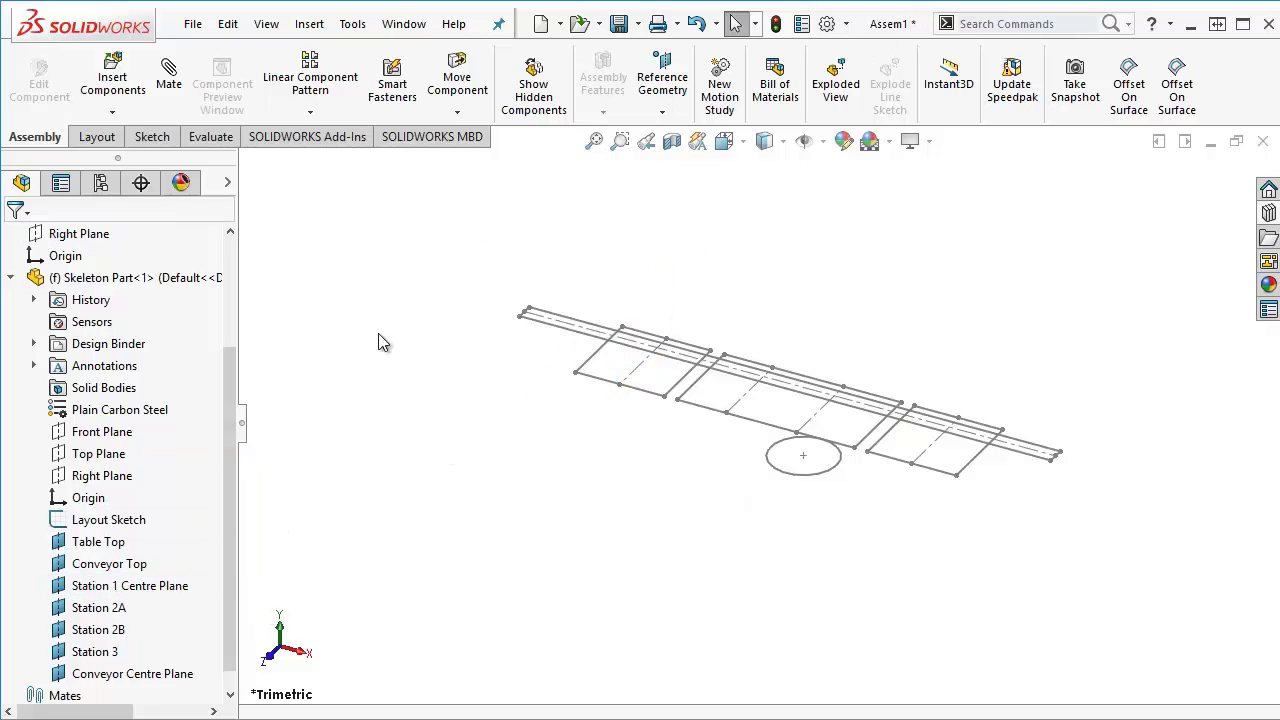
# - Save the assembly as Station 1
pyautogui.click(193, 24)
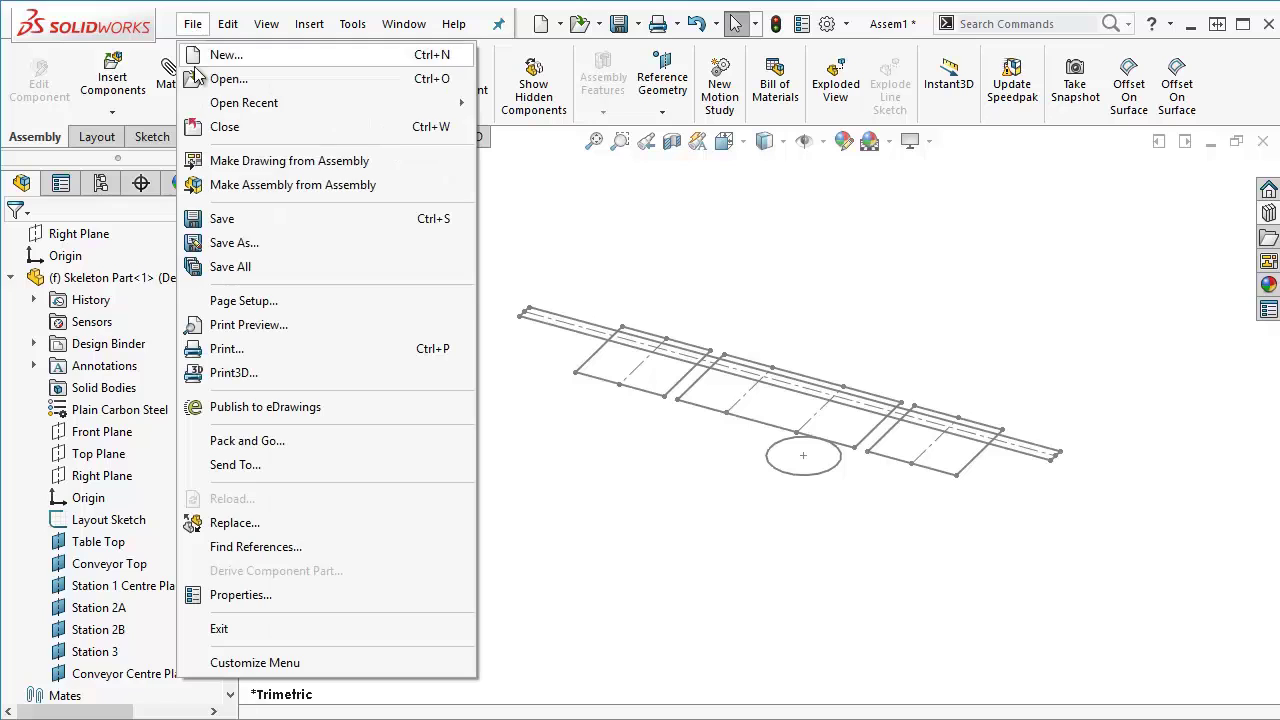
pyautogui.click(236, 242)
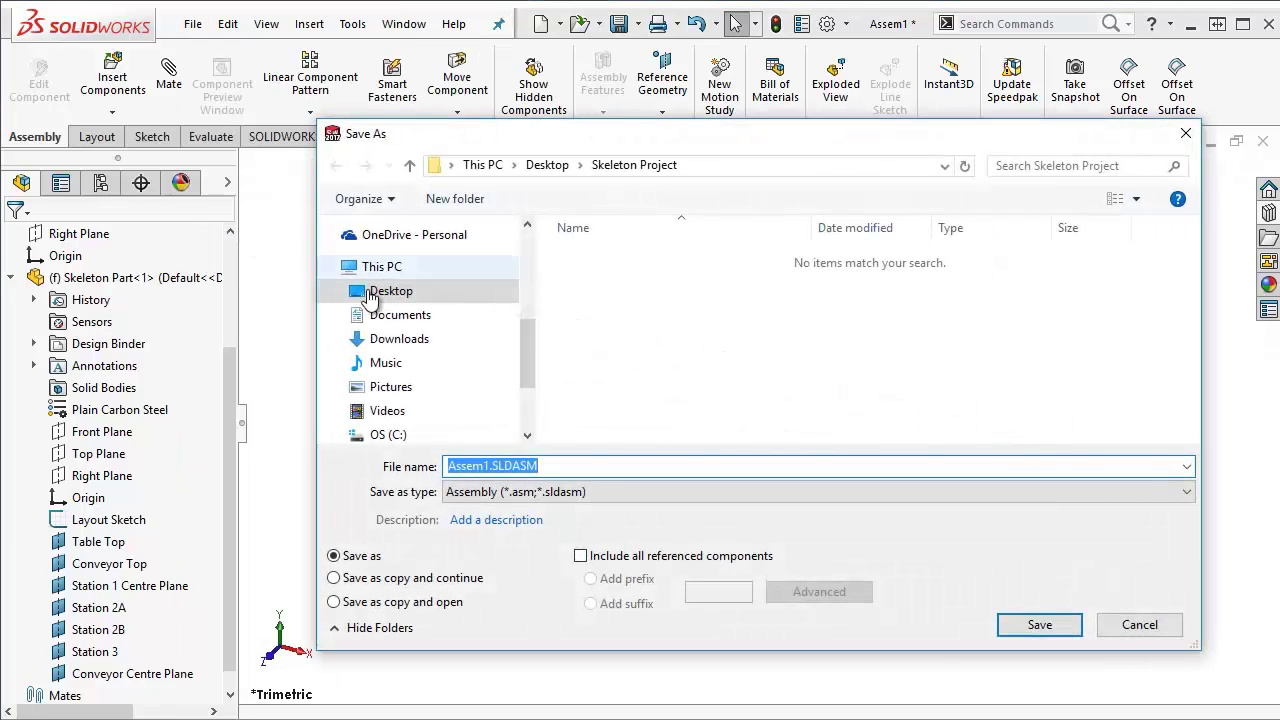
pyautogui.write('Station 1')
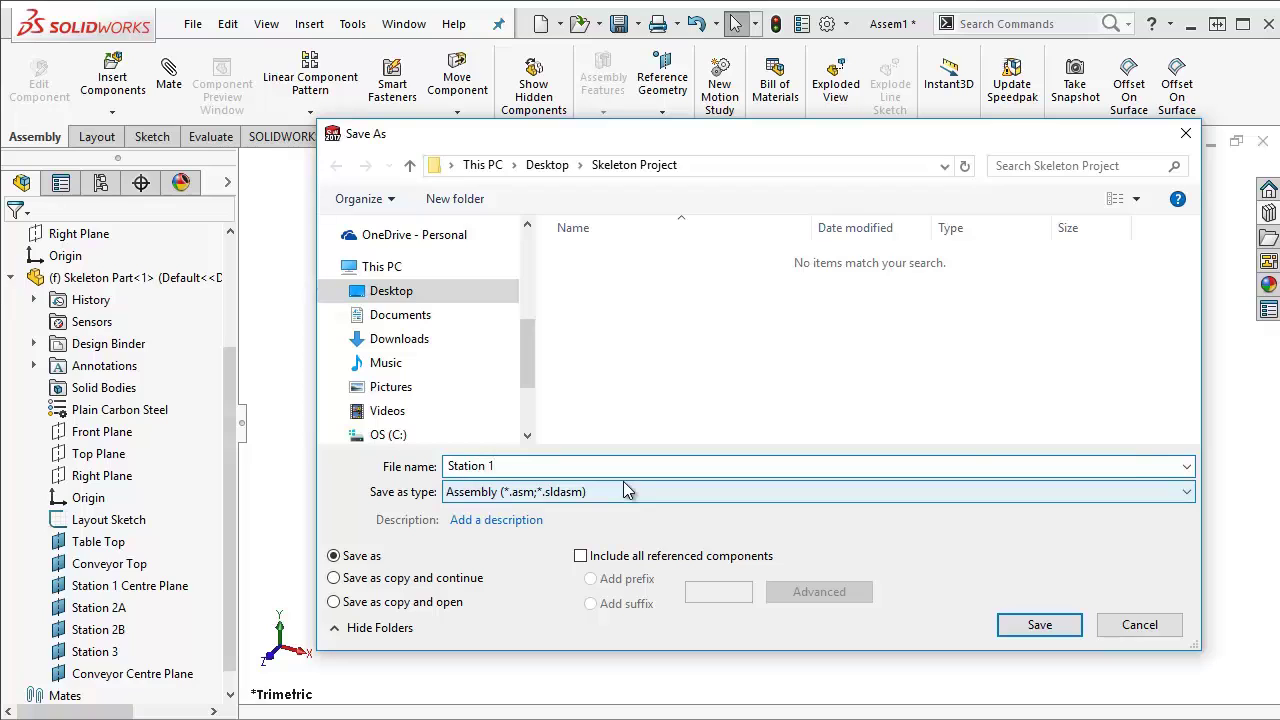
pyautogui.press('Return')
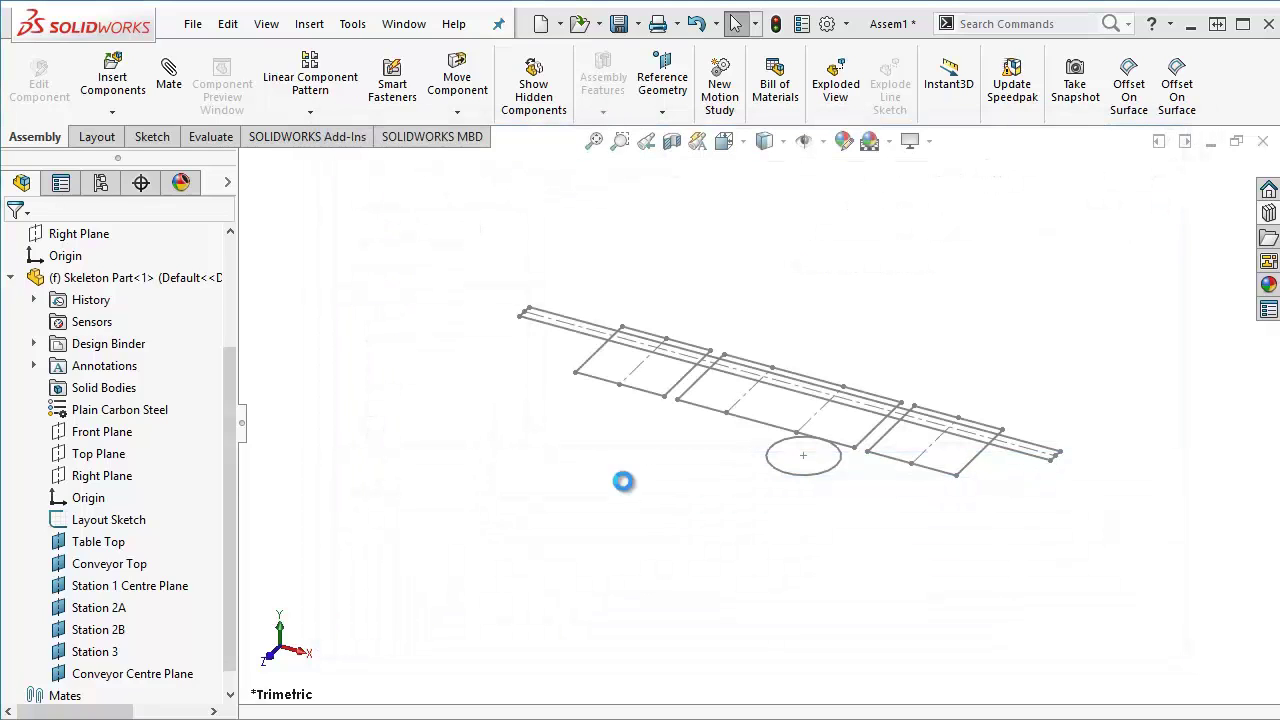
# - Select Station 1 Centre Plane, Table Top and Conveyor Top together, then zoom to fit
pyautogui.scroll(-5, 648, 371)
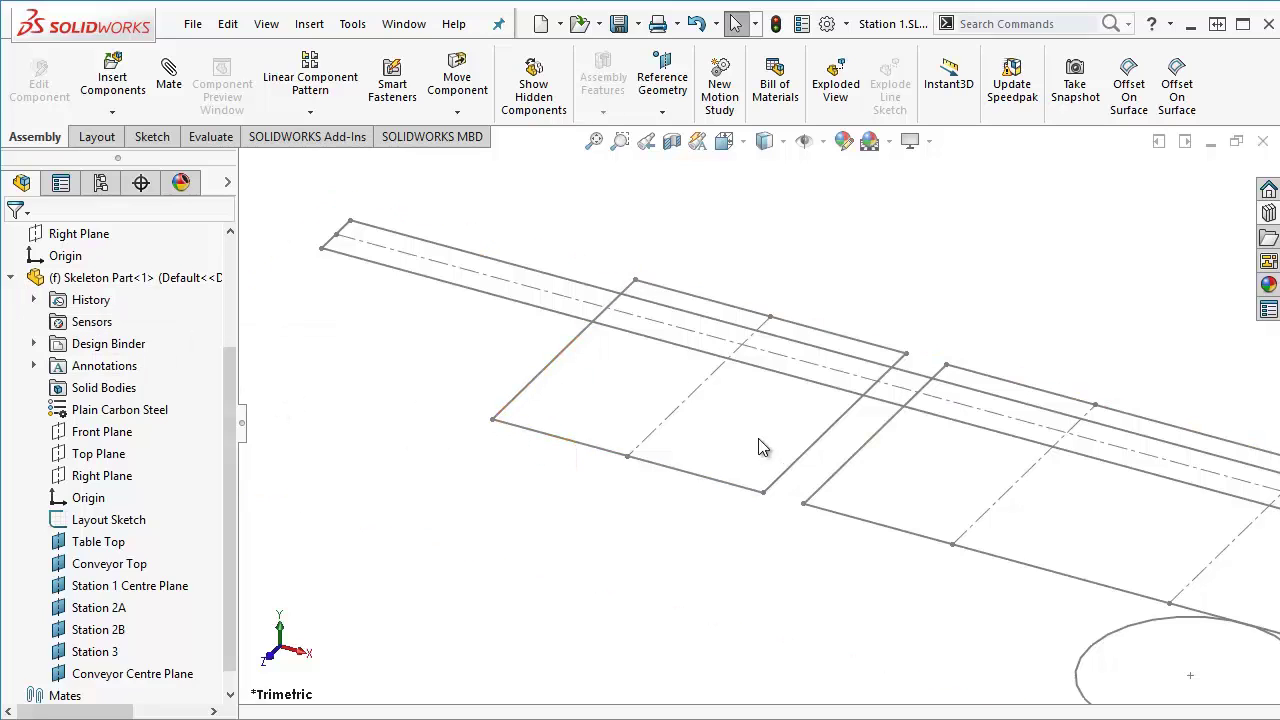
pyautogui.click(99, 591)
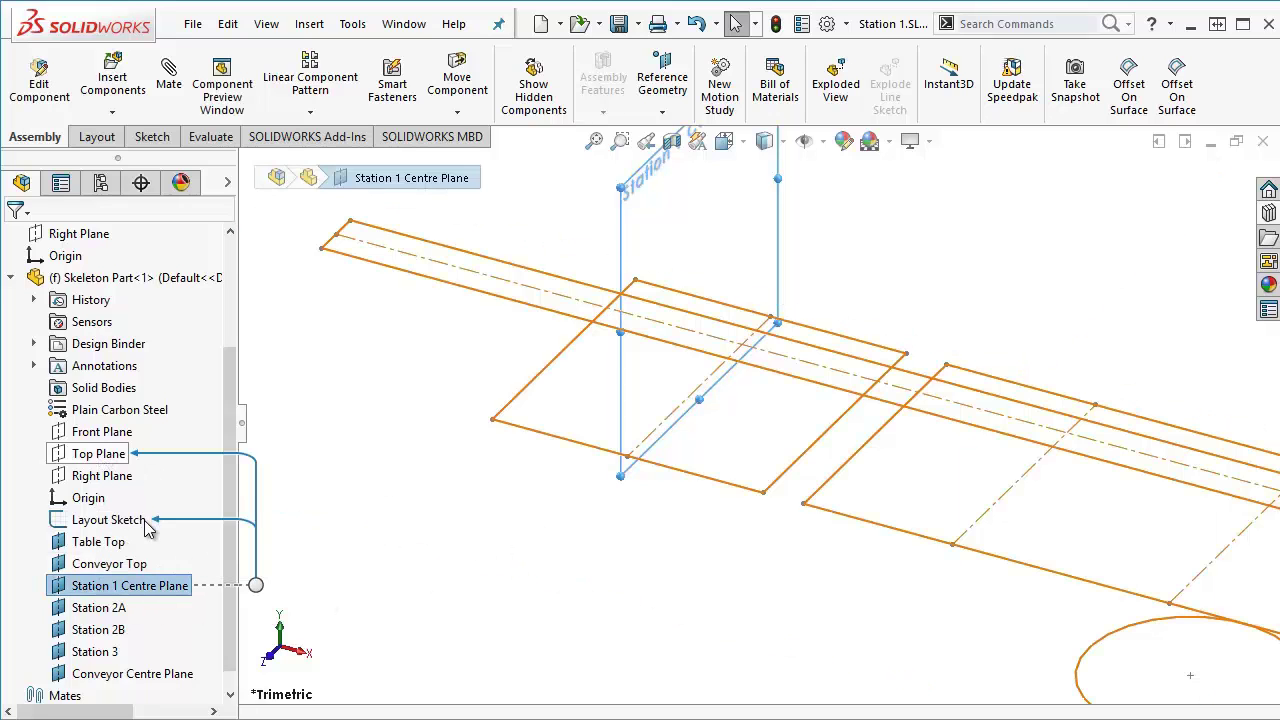
pyautogui.keyDown('ctrl'); pyautogui.click(103, 545); pyautogui.keyUp('ctrl')
pyautogui.keyDown('ctrl'); pyautogui.click(110, 565); pyautogui.keyUp('ctrl')
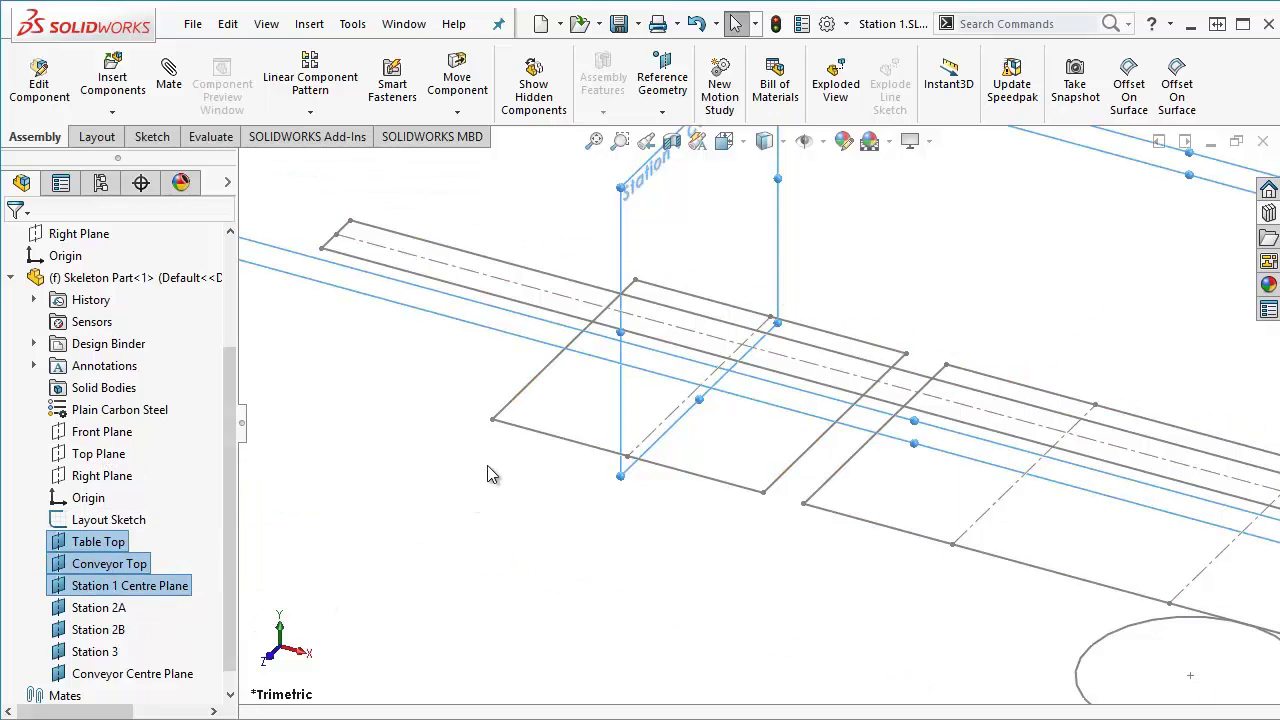
pyautogui.press('z')
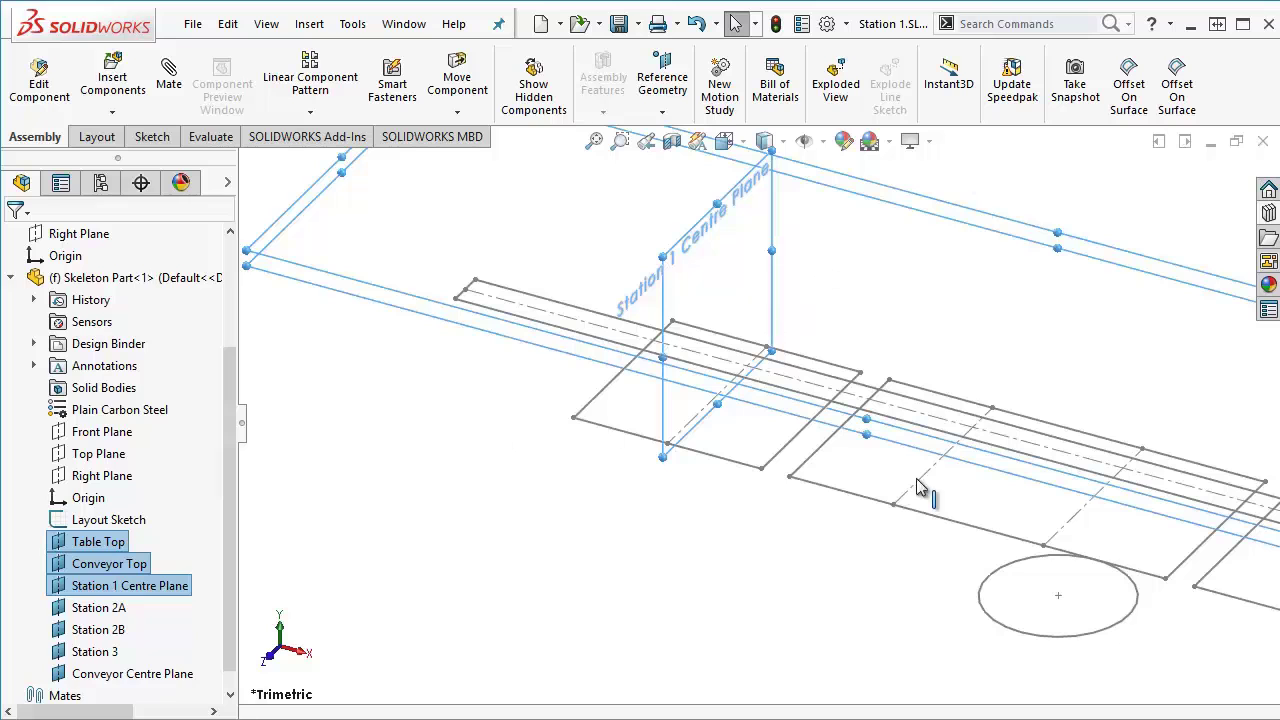